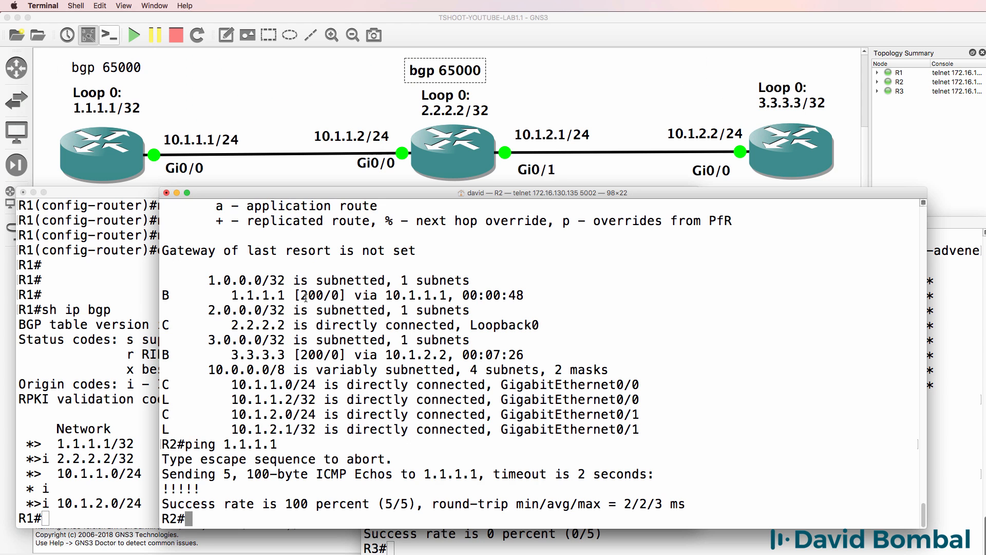
# Show the BGP summary on R2 with "sh ip bgp sum" and examine the neighbors' AS numbers
pyautogui.write('sh ip bgp sum')
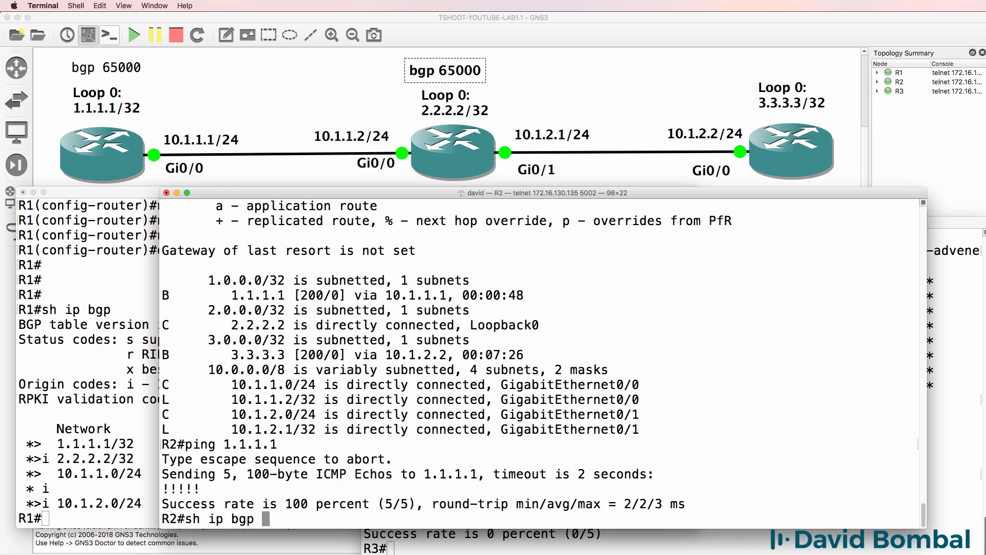
pyautogui.press('Return')
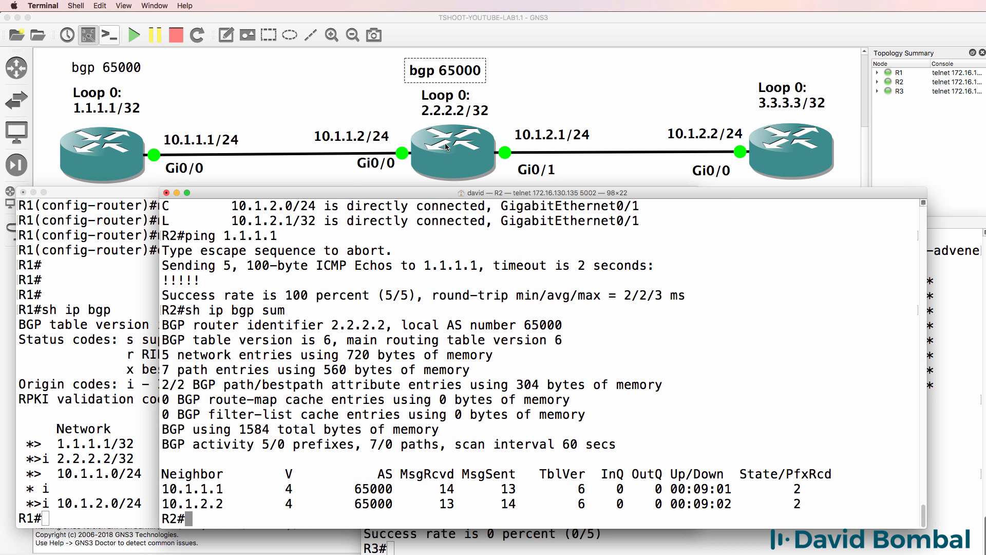
pyautogui.doubleClick(525, 322)
pyautogui.moveTo(400, 488); pyautogui.dragTo(355, 501)
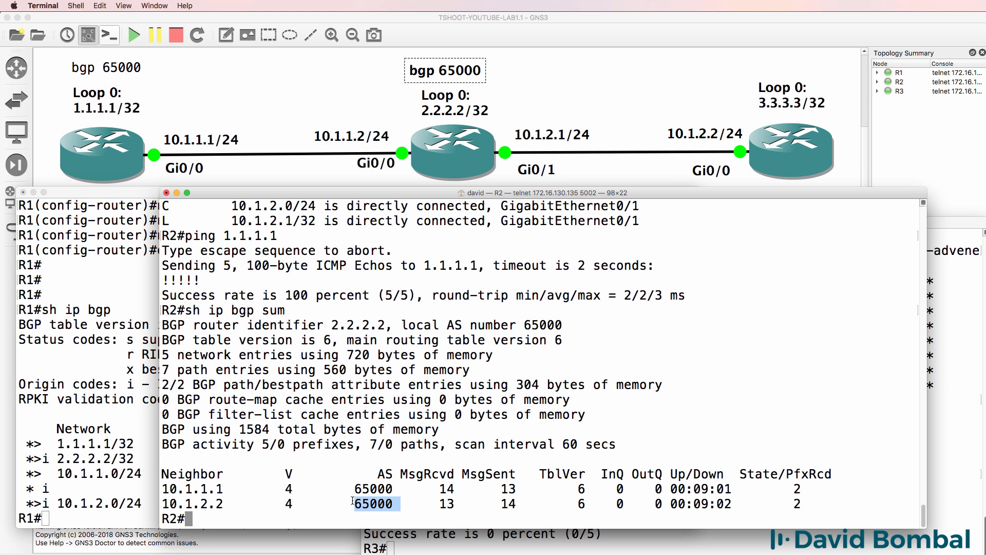
# Run "sh ip bgp sum" on R3 and compare its local AS number with the one on R2
pyautogui.click(550, 540)
pyautogui.moveTo(554, 222); pyautogui.dragTo(532, 190)
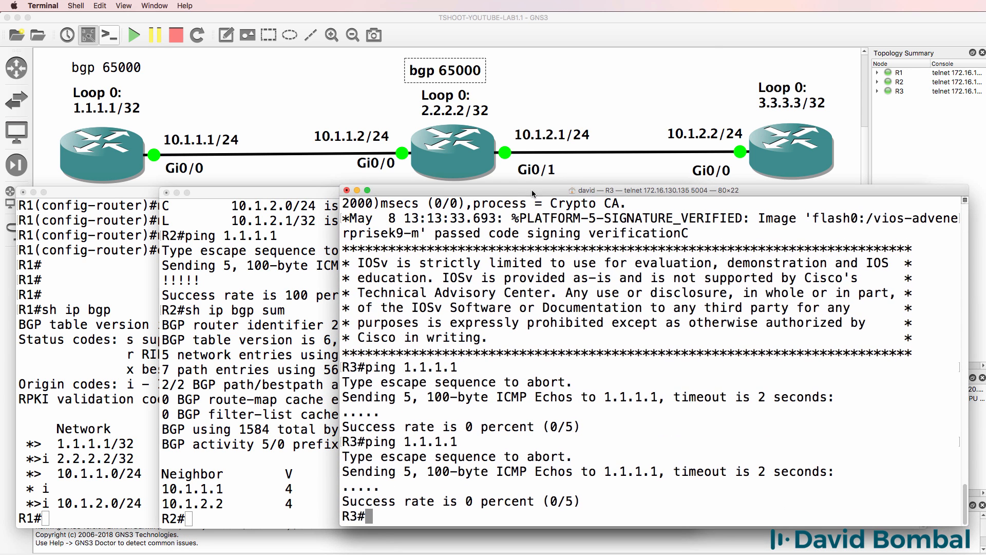
pyautogui.write('sh ip bp')
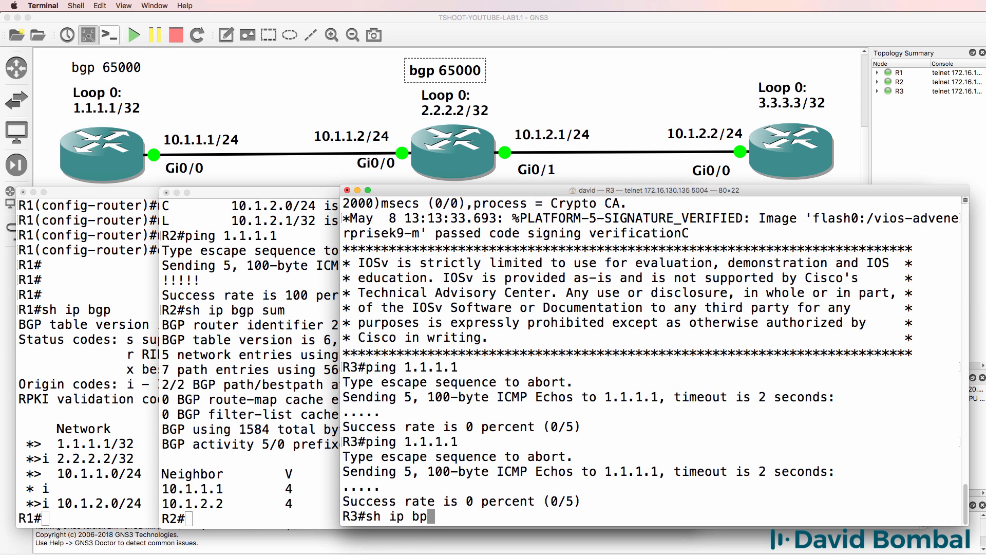
pyautogui.write('p sum')
pyautogui.press('Return')
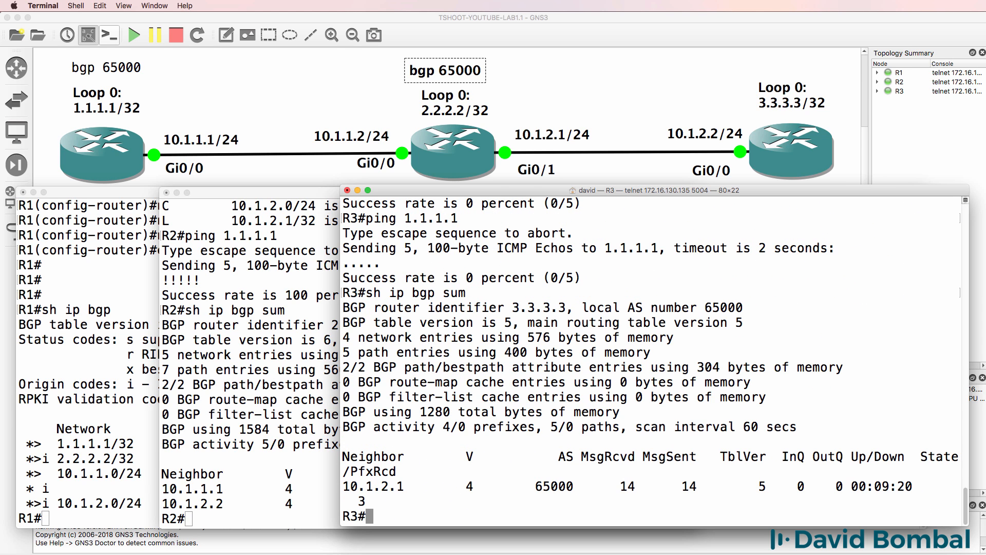
pyautogui.moveTo(745, 308); pyautogui.dragTo(582, 307)
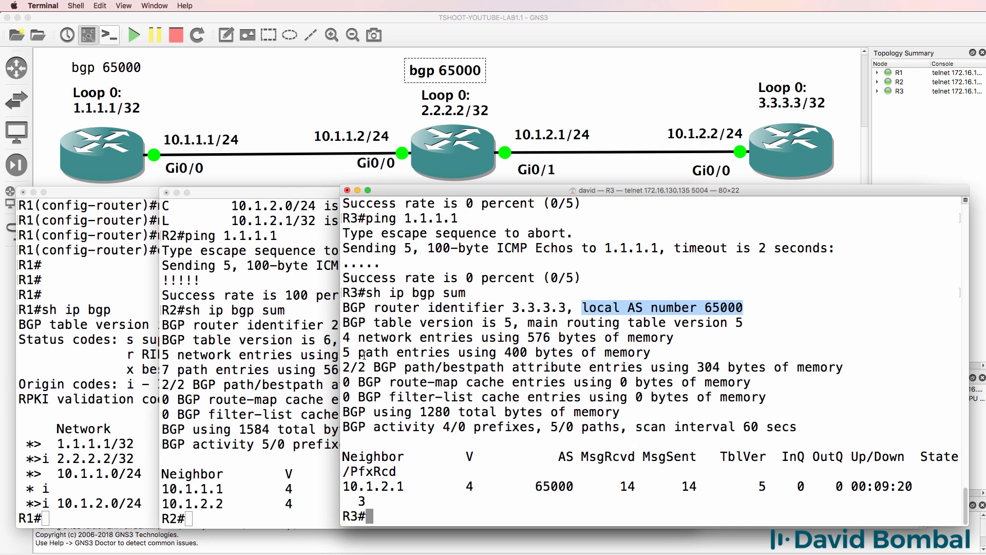
pyautogui.click(275, 339)
pyautogui.moveTo(562, 339); pyautogui.dragTo(393, 325)
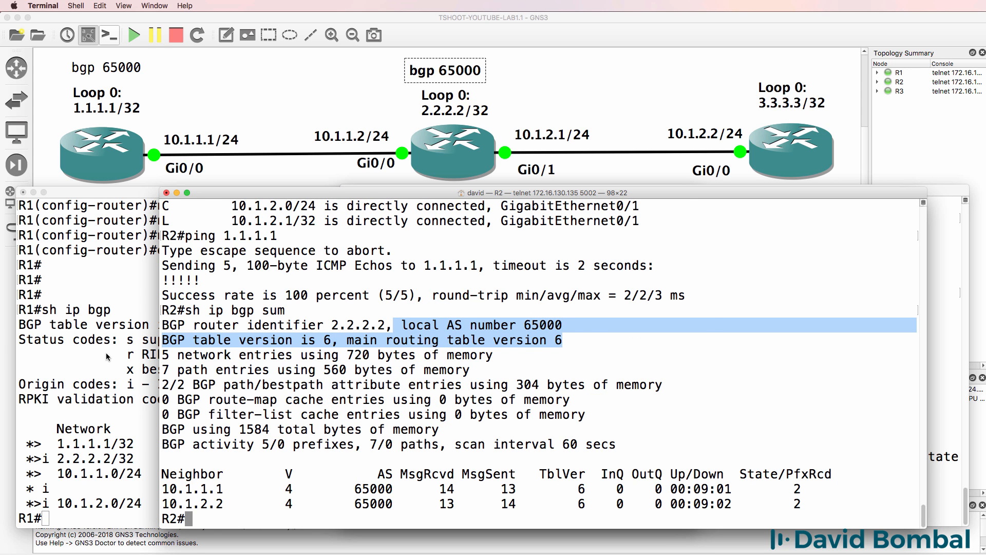
# Run "sh ip bgp sum" on R1 and examine its local AS number
pyautogui.click(108, 357)
pyautogui.write('sh ip ')
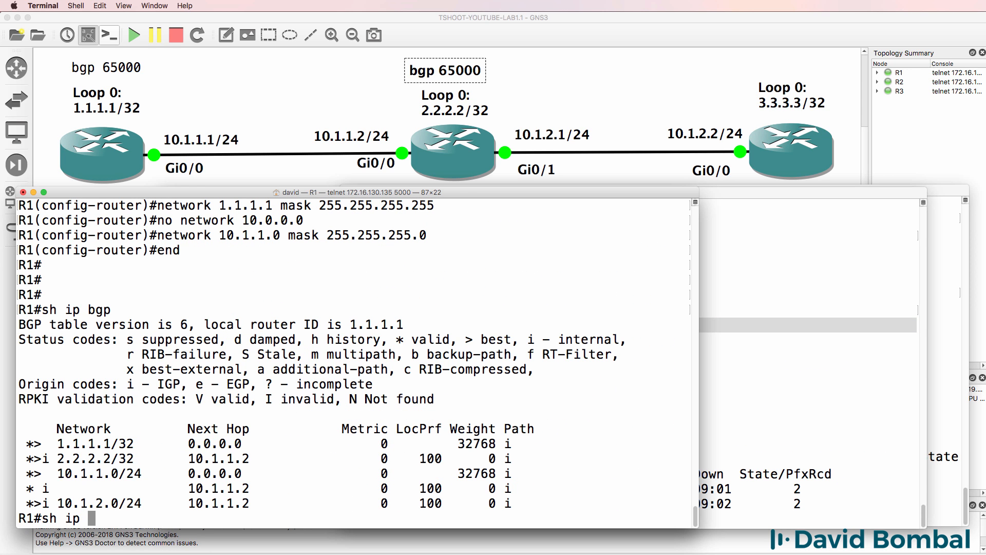
pyautogui.write('bgp sum')
pyautogui.press('Return')
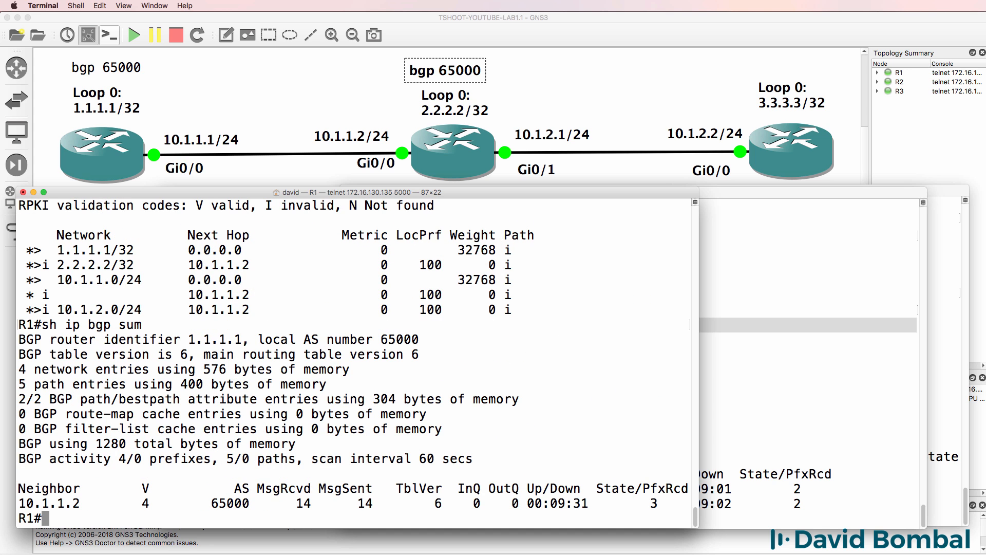
pyautogui.moveTo(422, 333); pyautogui.dragTo(232, 340)
# Display R2's full routing table with "sh ip route" and examine the BGP routes to 1.1.1.1 and 3.3.3.3
pyautogui.click(843, 273)
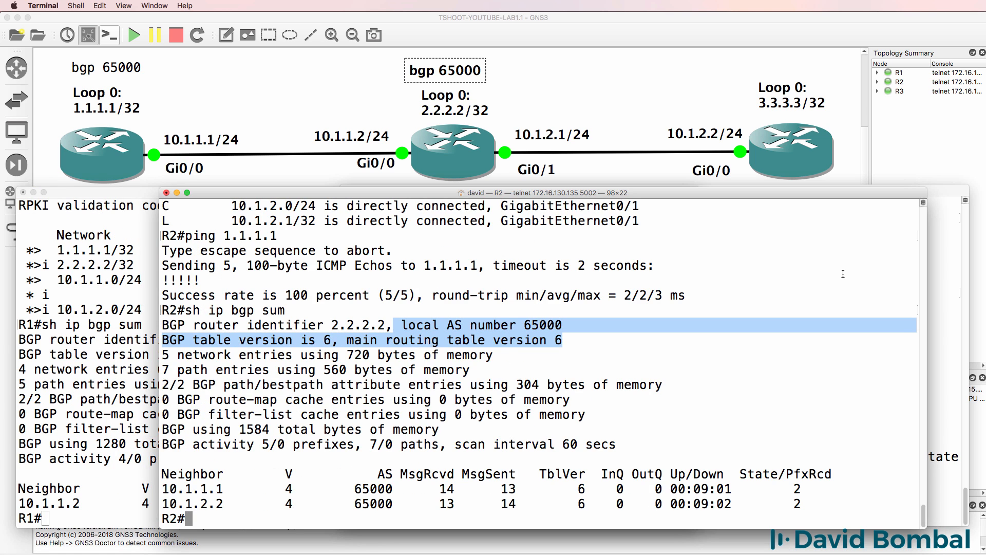
pyautogui.write('sh ip route')
pyautogui.press('Return')
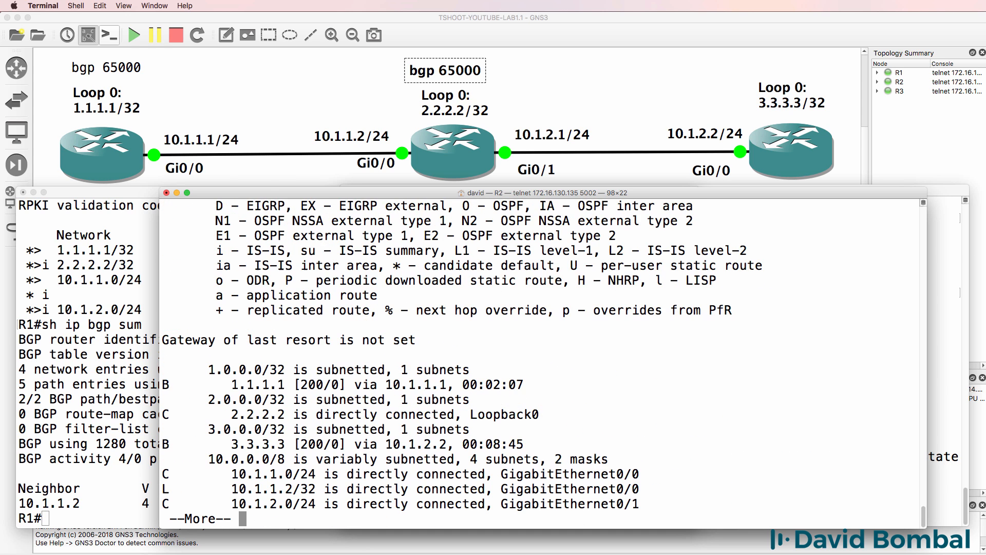
pyautogui.press('space')
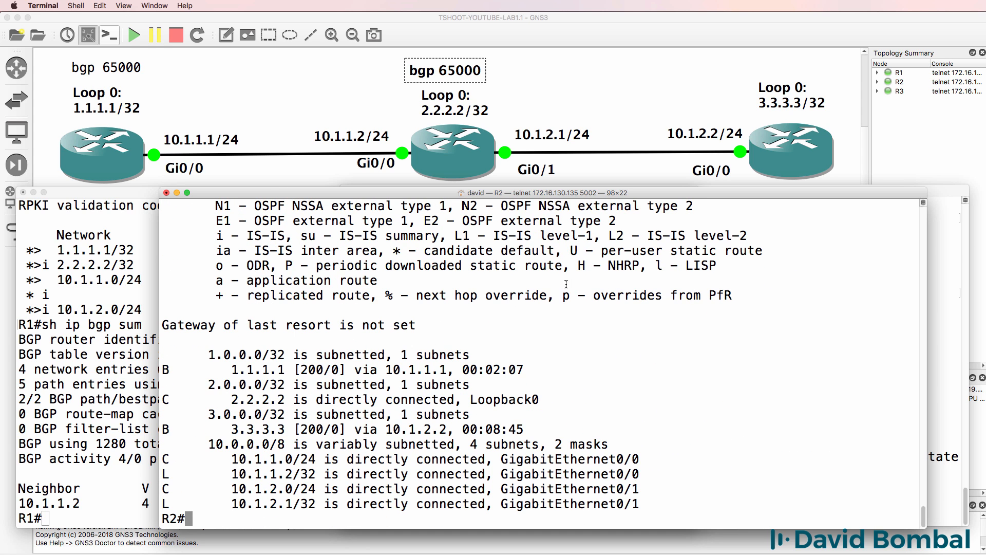
pyautogui.moveTo(293, 354); pyautogui.dragTo(606, 357)
pyautogui.click(606, 360)
pyautogui.tripleClick(588, 354)
pyautogui.moveTo(164, 370); pyautogui.dragTo(525, 371)
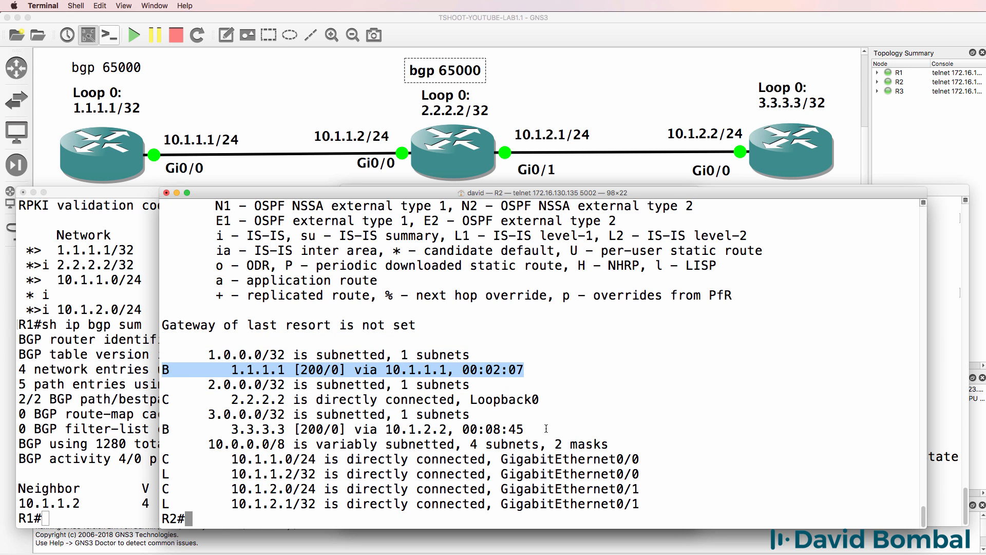
pyautogui.moveTo(546, 428); pyautogui.dragTo(164, 414)
# Show the routing table on R1, followed by its BGP summary
pyautogui.click(99, 417)
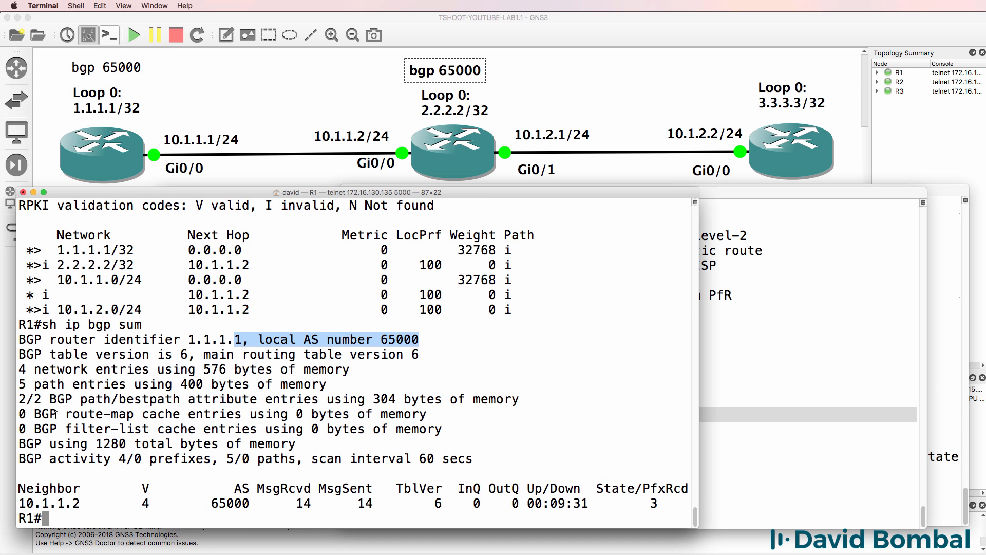
pyautogui.write('sh ip ')
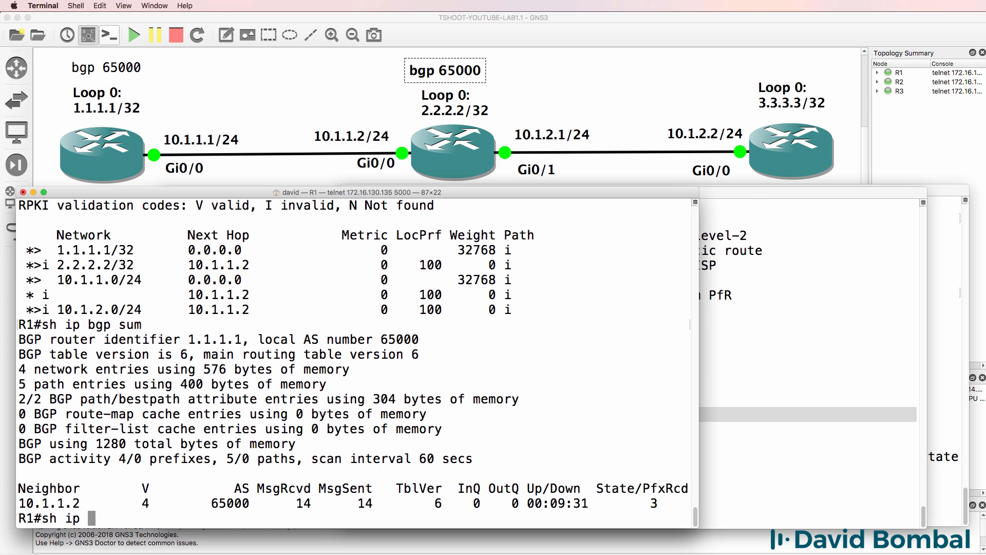
pyautogui.write('route')
pyautogui.press('Return')
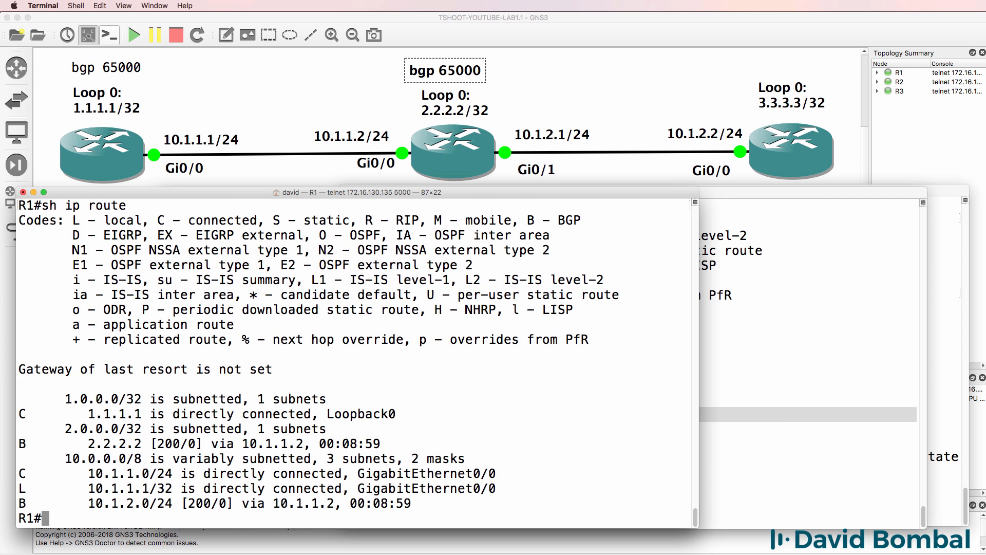
pyautogui.press('Up')
pyautogui.press('Up')
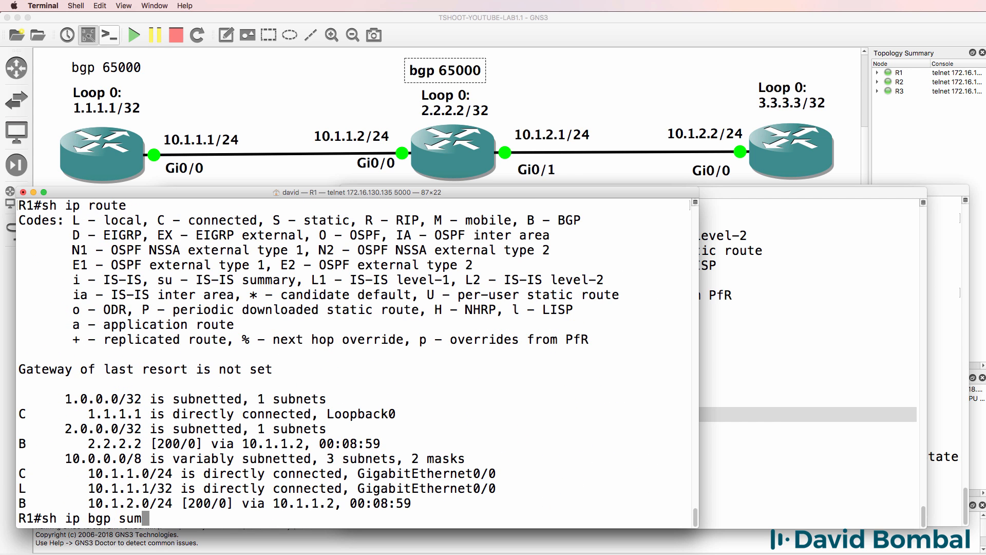
pyautogui.press('Return')
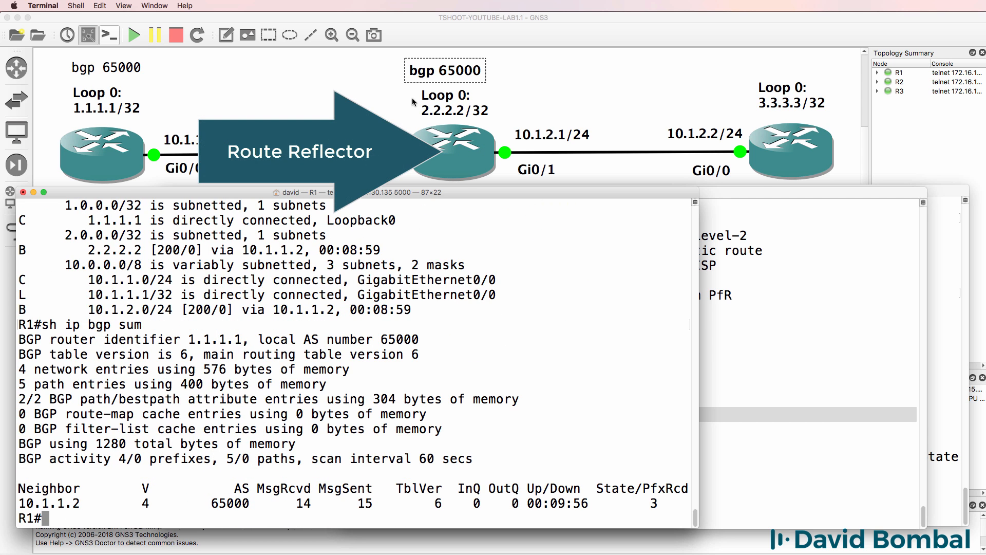
# Ping R3's loopback 3.3.3.3 from R2
pyautogui.click(763, 216)
pyautogui.write('ping 3')
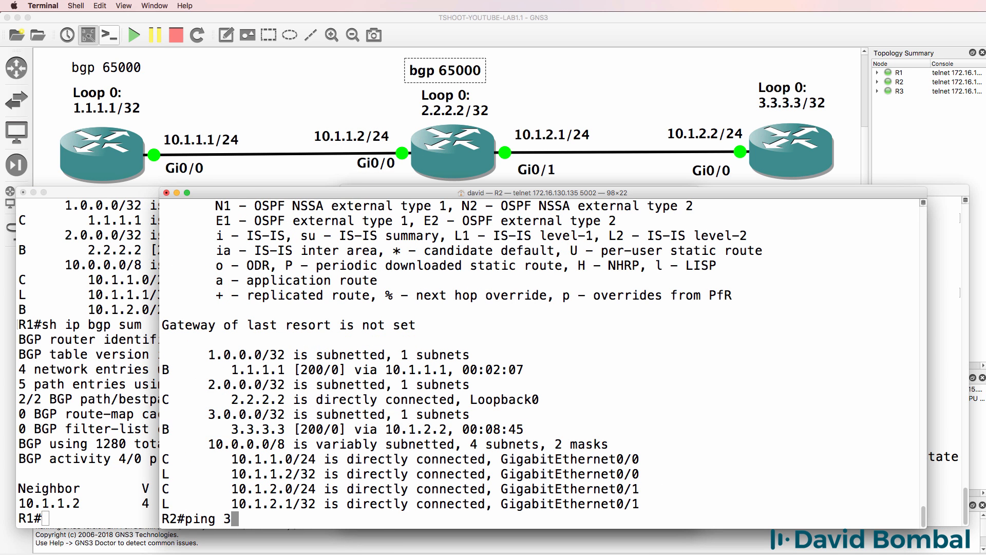
pyautogui.write('.3.3.3')
pyautogui.press('Return')
# Ping R1's loopback 1.1.1.1 from R2
pyautogui.press('Up')
pyautogui.press('BackSpace')
pyautogui.press('BackSpace')
pyautogui.press('BackSpace')
pyautogui.press('BackSpace')
pyautogui.press('BackSpace')
pyautogui.press('BackSpace')
pyautogui.press('BackSpace')
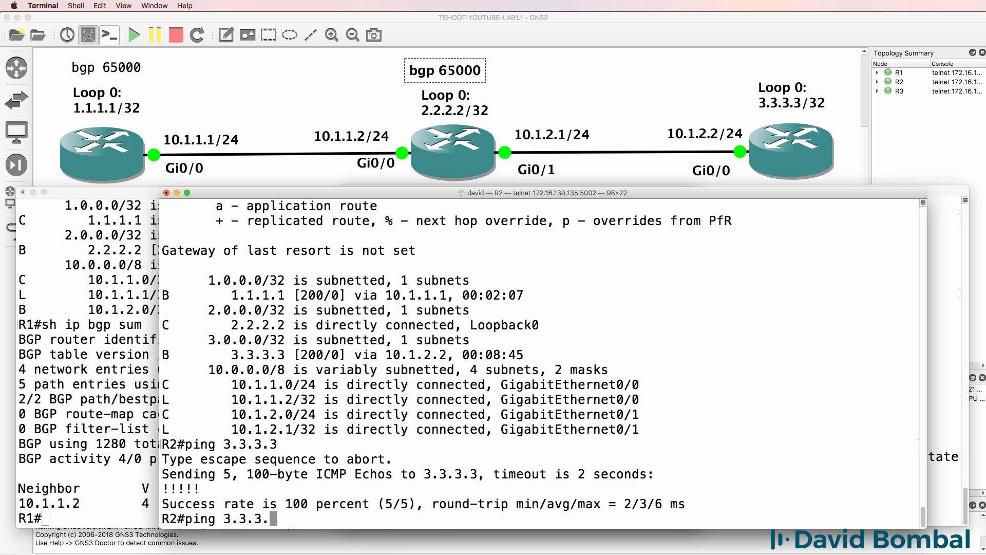
pyautogui.write('1.1.1.1')
pyautogui.press('Return')
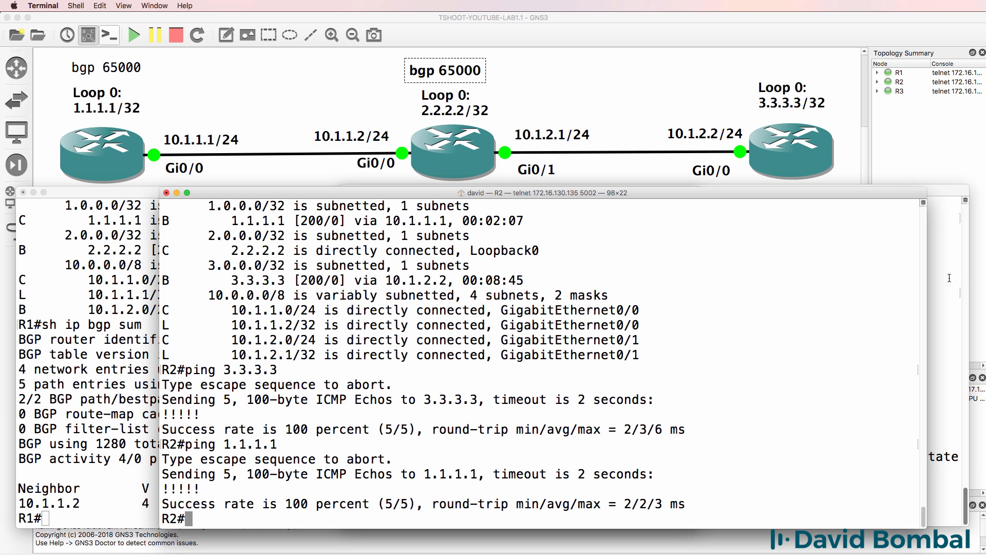
# Display the BGP table on R3 with "sh ip bgp"
pyautogui.press('super+grave')
pyautogui.write('sh ip g')
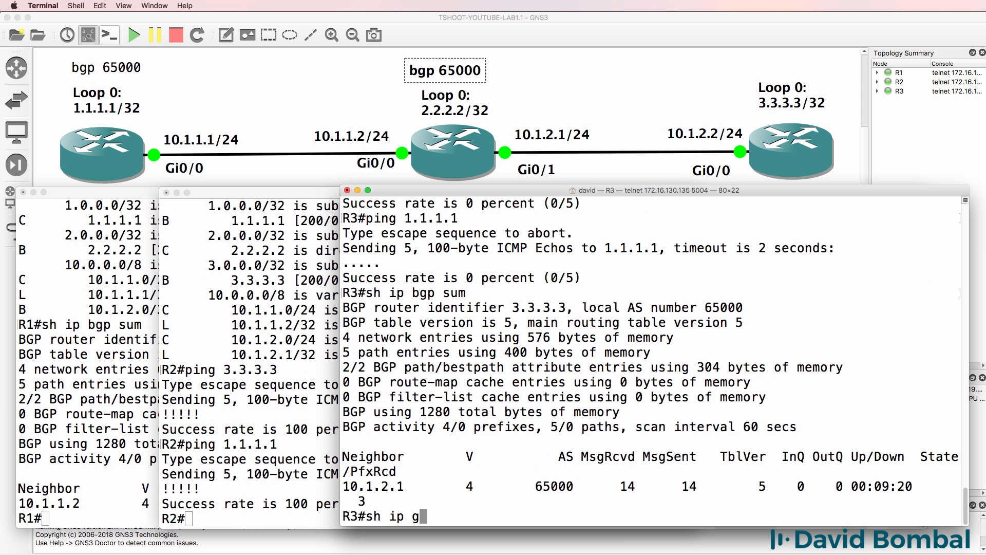
pyautogui.press('BackSpace')
pyautogui.write('bgp')
pyautogui.press('Return')
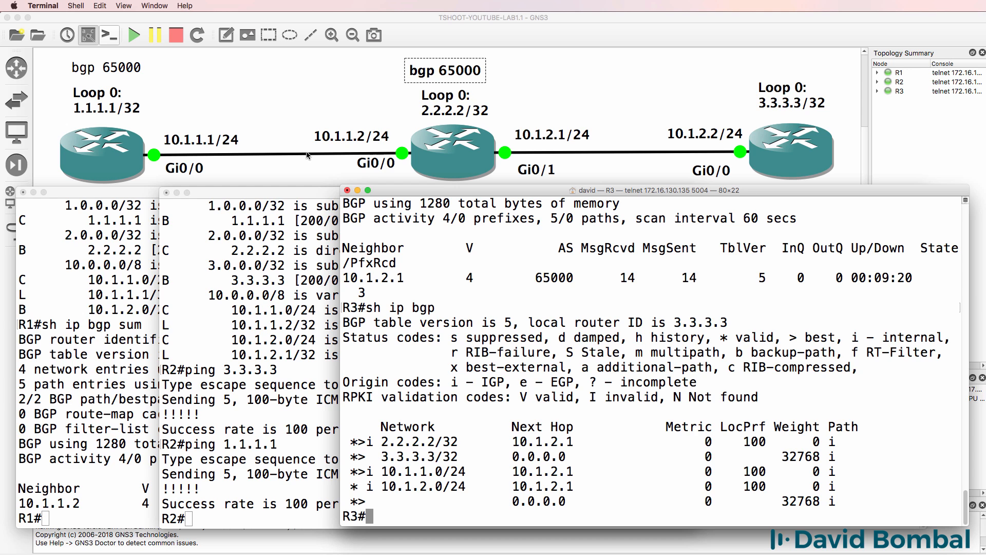
# Enter global configuration on R1 and open the BGP process with "router bgp 65000"
pyautogui.click(139, 349)
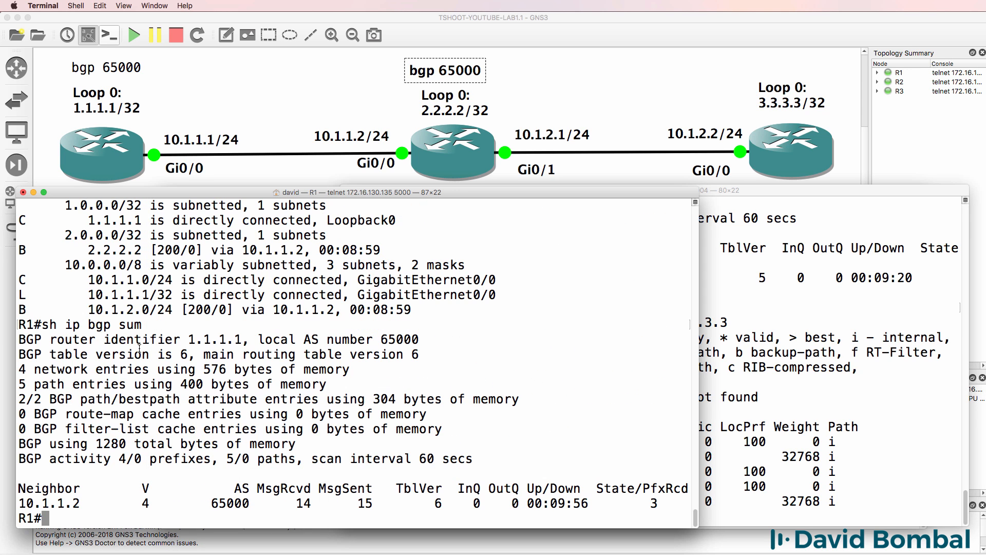
pyautogui.write('conf t')
pyautogui.press('Return')
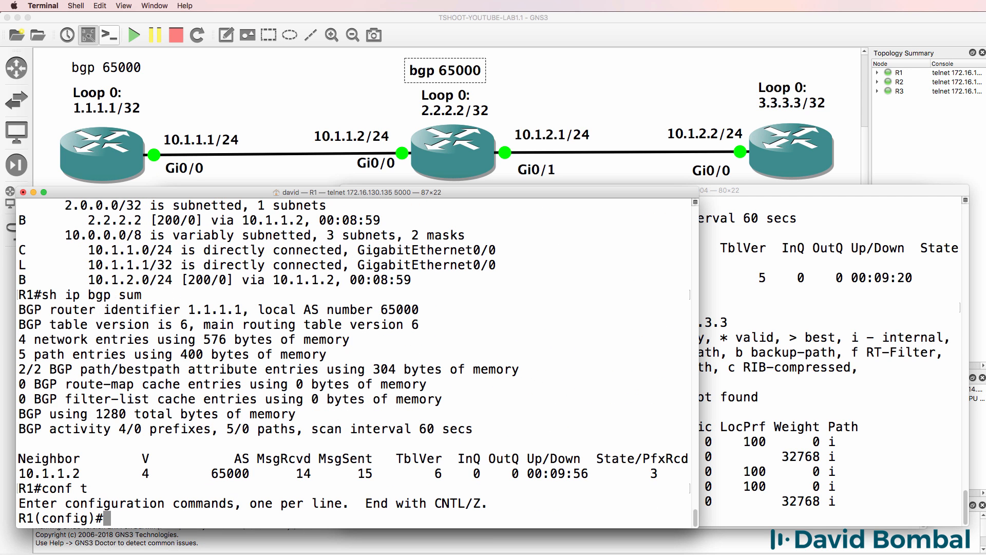
pyautogui.write('router bgp 6500')
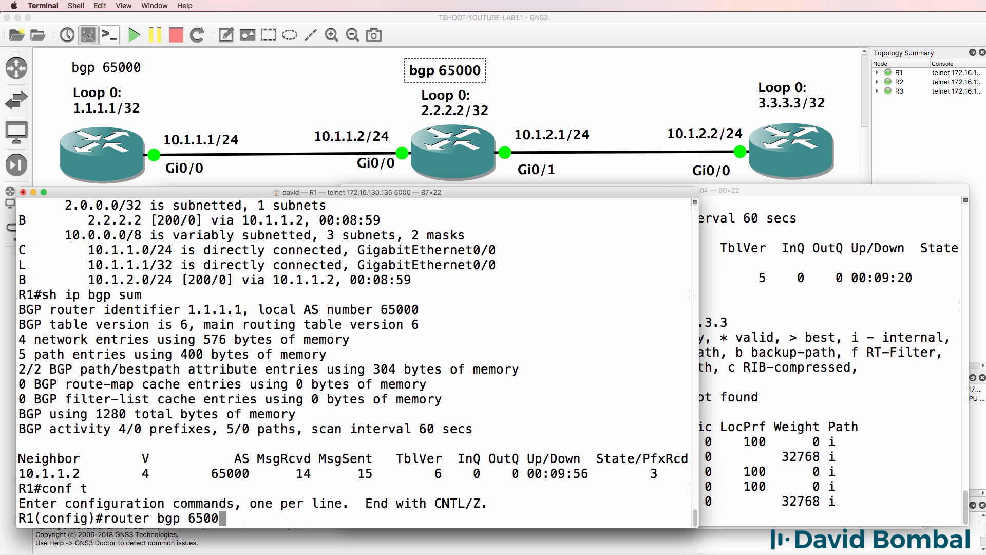
pyautogui.write('0')
pyautogui.press('Return')
# Add R3 as an iBGP peer on R1 with "neighbor 10.1.2.2 remote-as 65000"
pyautogui.write('nei')
pyautogui.press('Tab')
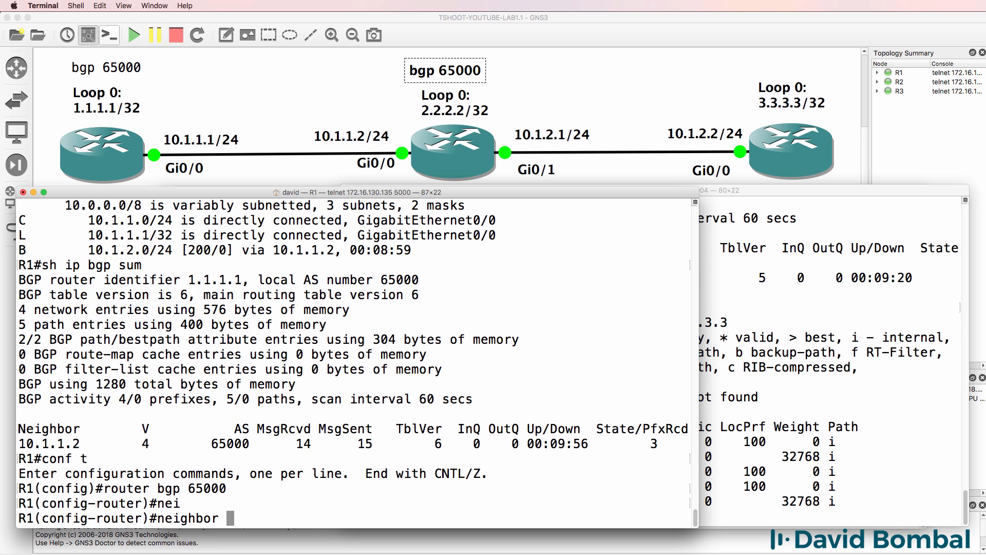
pyautogui.write('10.1.2.2 remot')
pyautogui.press('Tab')
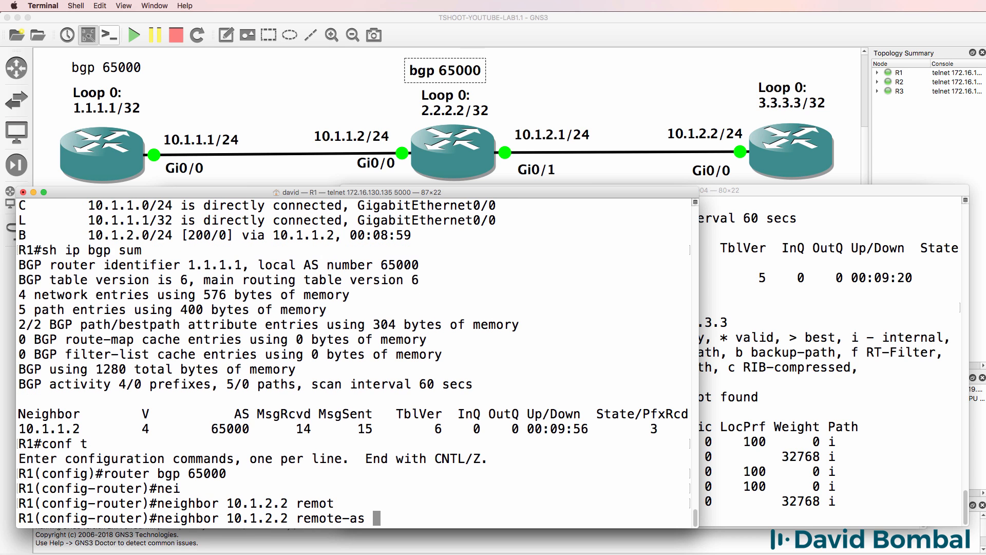
pyautogui.write('65000')
pyautogui.press('Return')
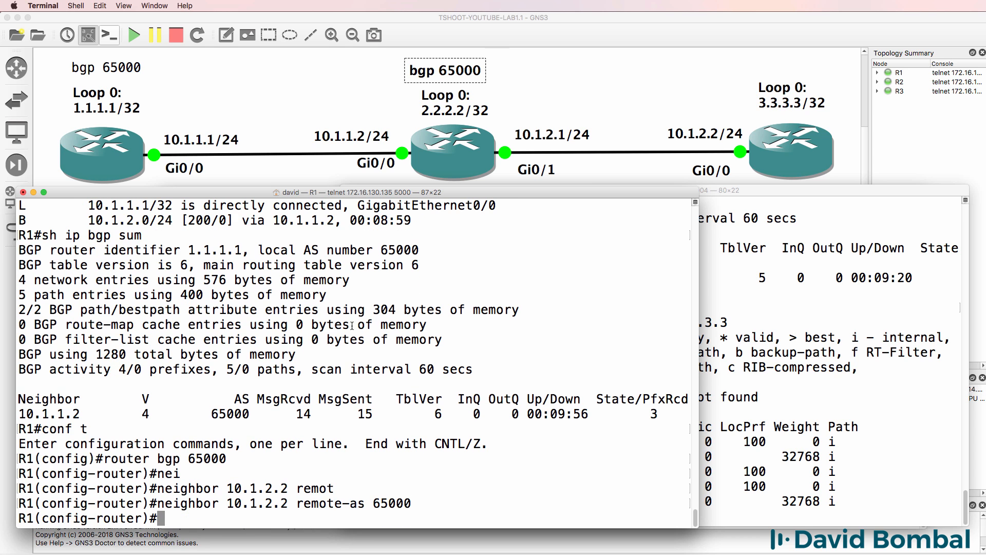
# Enter global configuration on R3 and open the BGP process with "router bgp 65000"
pyautogui.click(806, 287)
pyautogui.write('conf t')
pyautogui.press('Return')
pyautogui.write('route rbg')
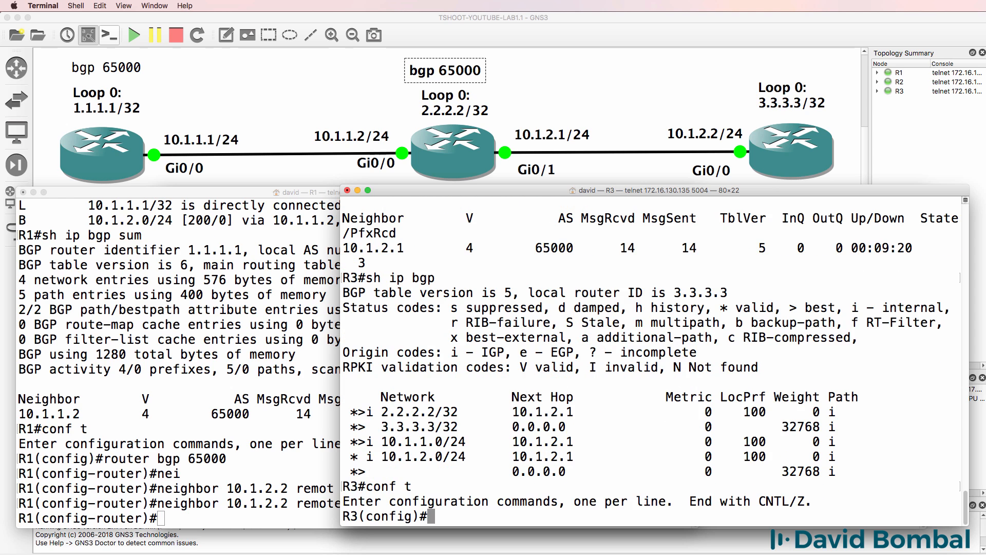
pyautogui.press('BackSpace')
pyautogui.press('BackSpace')
pyautogui.press('BackSpace')
pyautogui.press('BackSpace')
pyautogui.write('r bgp 65000')
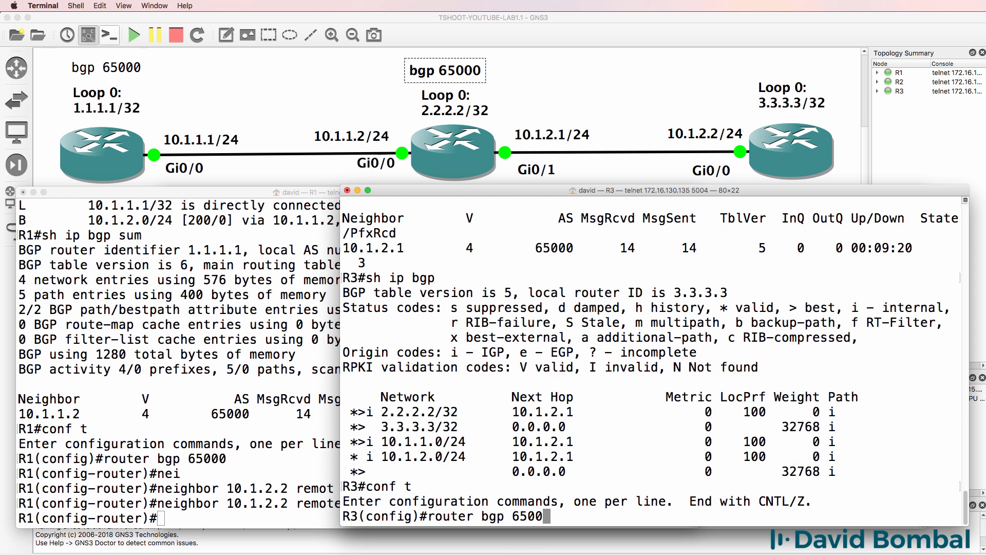
pyautogui.press('Return')
# Add R1 as an iBGP peer on R3 with "neighbor 10.1.1.1 remote-as 65000" and leave configuration mode
pyautogui.write('nei')
pyautogui.press('Tab')
pyautogui.write('1')
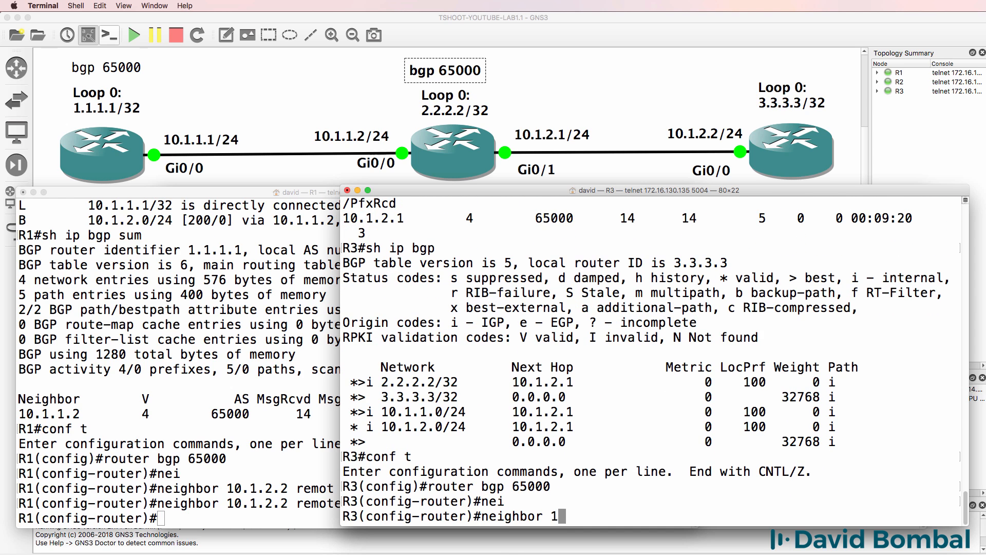
pyautogui.write('0.1.1.1 remo')
pyautogui.press('Tab')
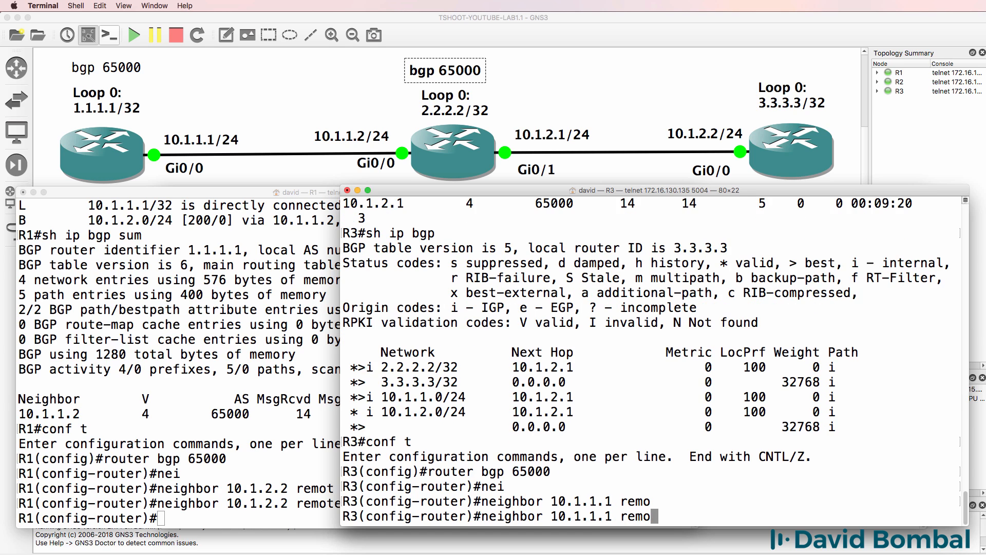
pyautogui.write('t')
pyautogui.press('Tab')
pyautogui.write('65000')
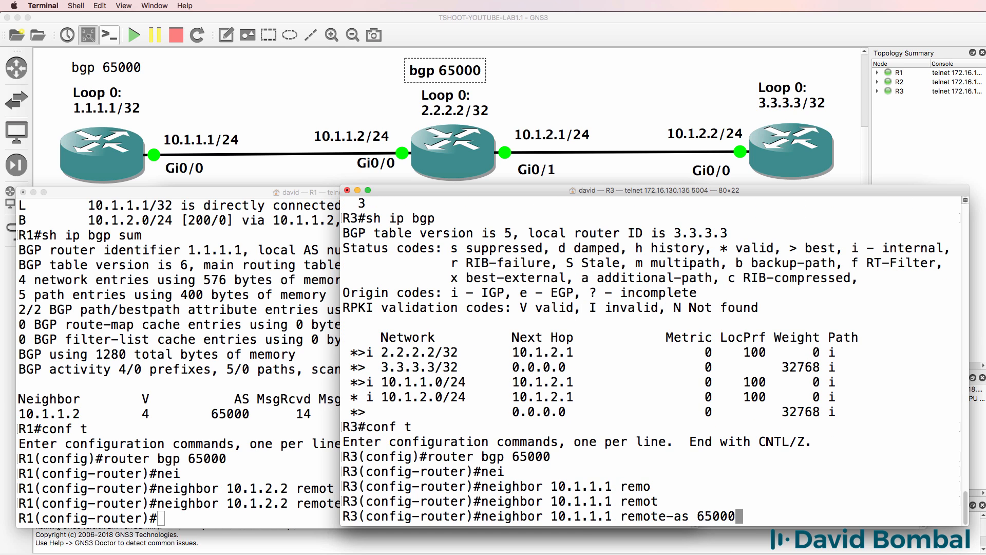
pyautogui.press('Return')
pyautogui.write('end')
pyautogui.press('Return')
# Display the IP routing protocols on R3 with "sh ip pro" and highlight the "bgp 65000" section
pyautogui.write('sh ip')
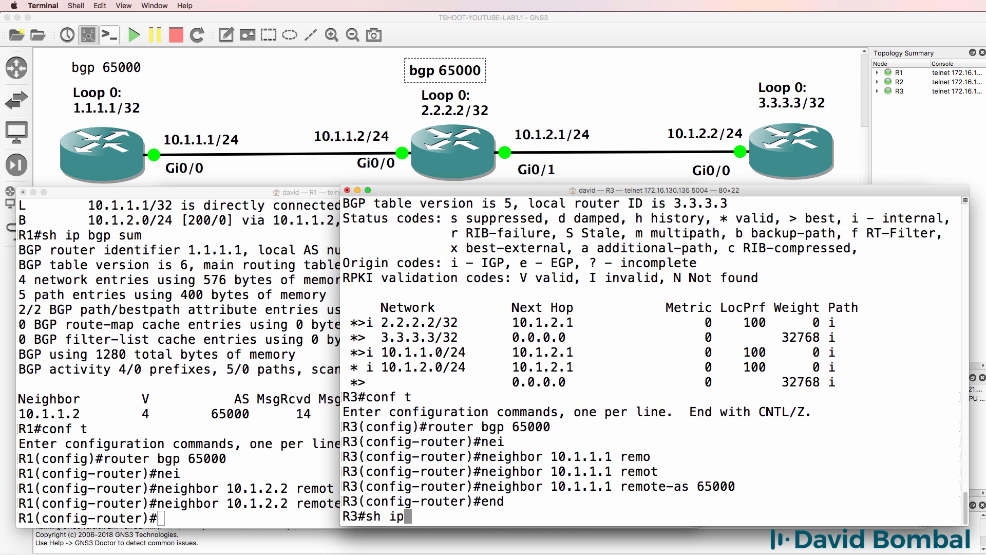
pyautogui.write(' pro')
pyautogui.press('Return')
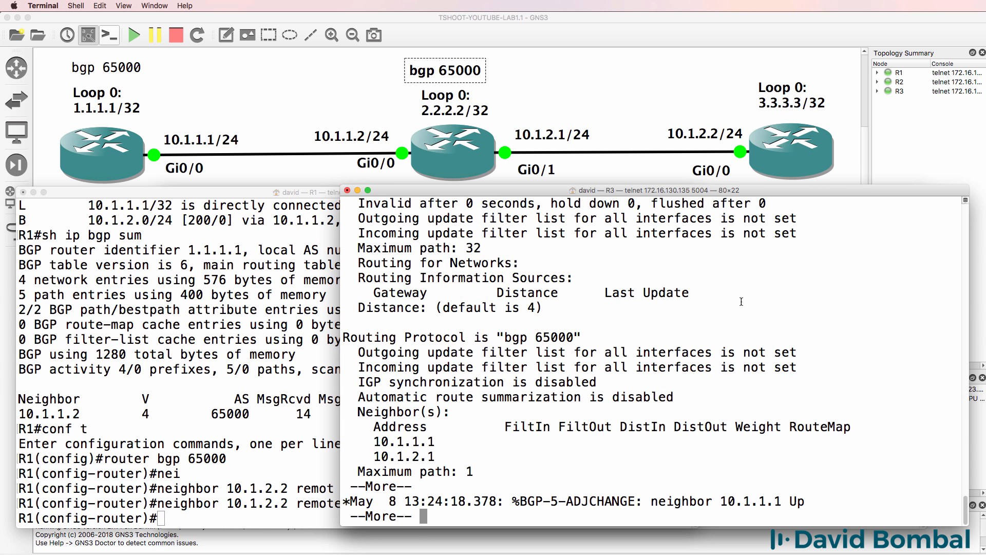
pyautogui.press('space')
pyautogui.moveTo(560, 246); pyautogui.dragTo(616, 505)
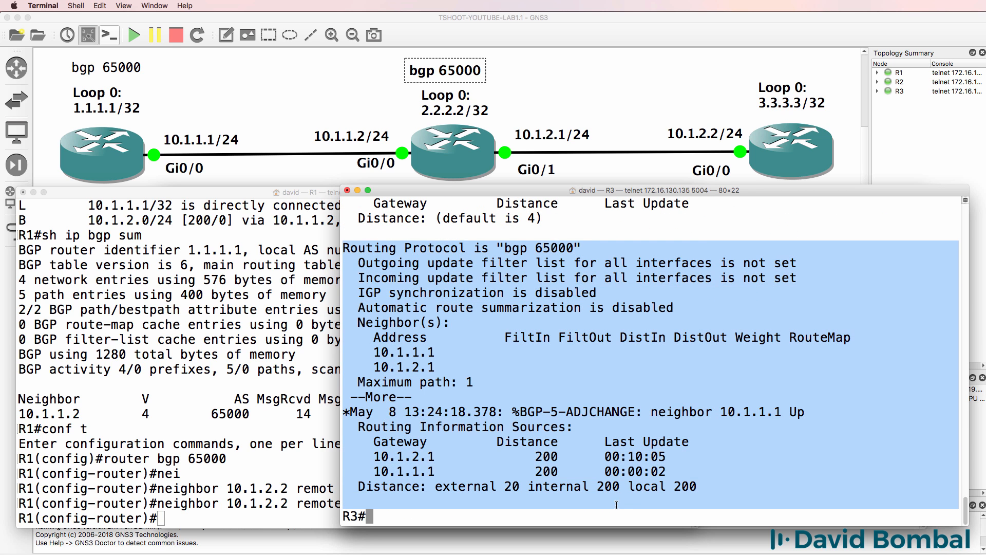
# Leave configuration mode on R1 and display its full routing protocol details with "sh ip prot"
pyautogui.click(283, 428)
pyautogui.write('end')
pyautogui.press('Return')
pyautogui.press('Return')
pyautogui.press('Return')
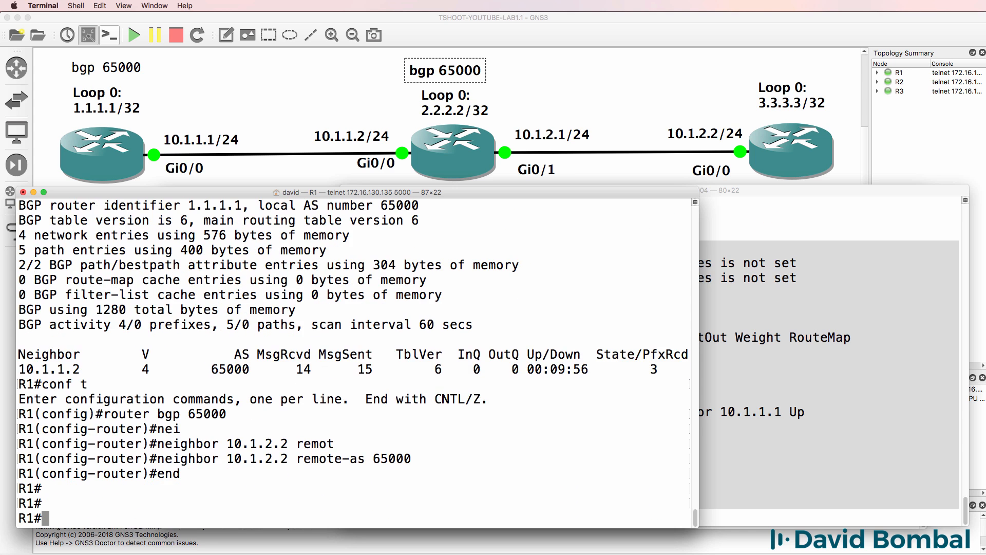
pyautogui.write('sh ip prot')
pyautogui.press('Return')
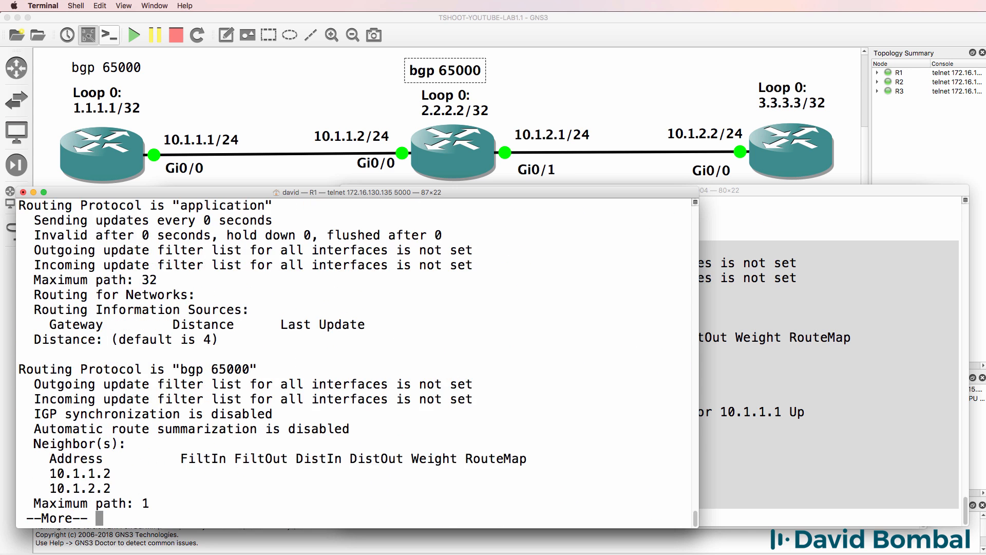
pyautogui.press('space')
# Test reachability of R3 from R1 with "ping 10.1.2.2"
pyautogui.write('ping ')
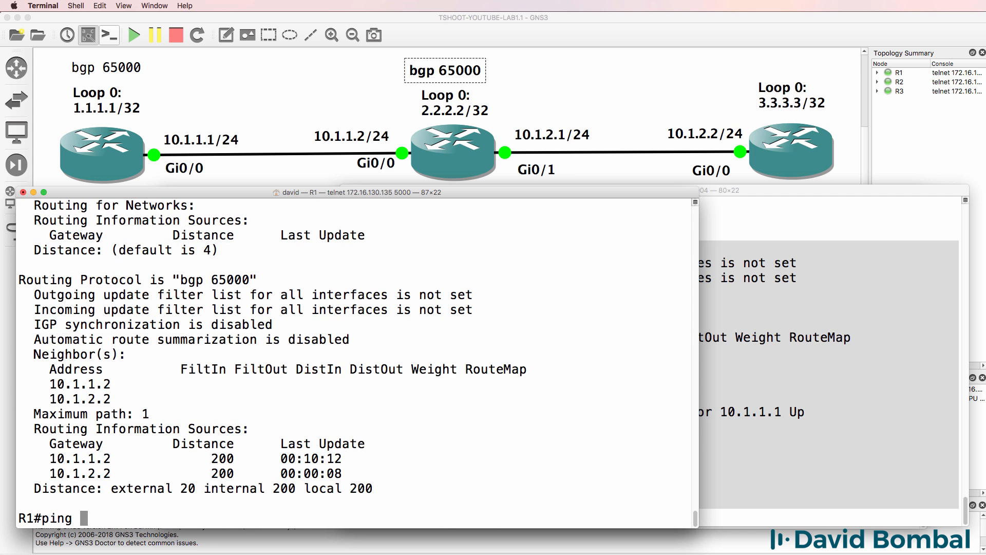
pyautogui.write('10.1.2.2')
pyautogui.press('Return')
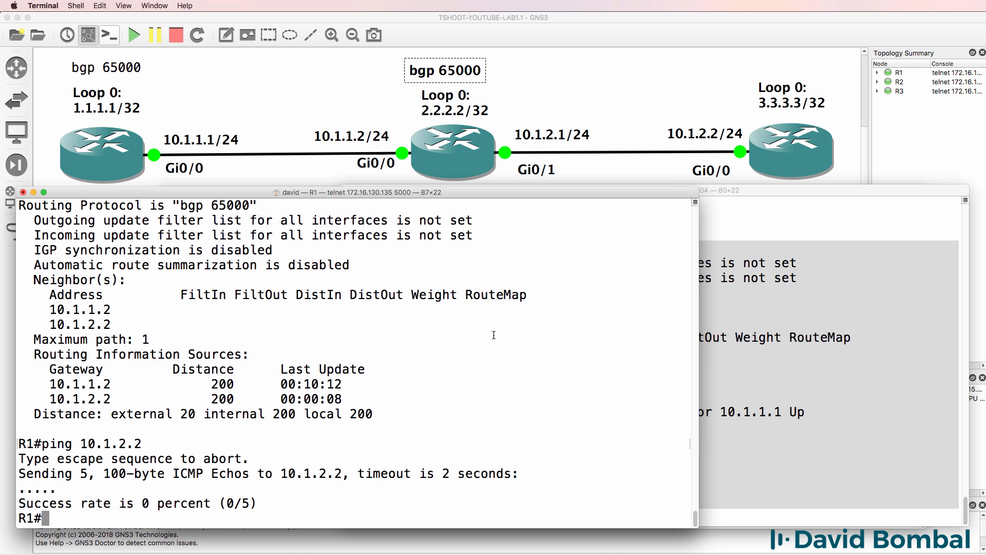
# Enter global configuration on R1 and start an OSPF process with "router ospf 1"
pyautogui.write('conf t')
pyautogui.press('Return')
pyautogui.write('rou')
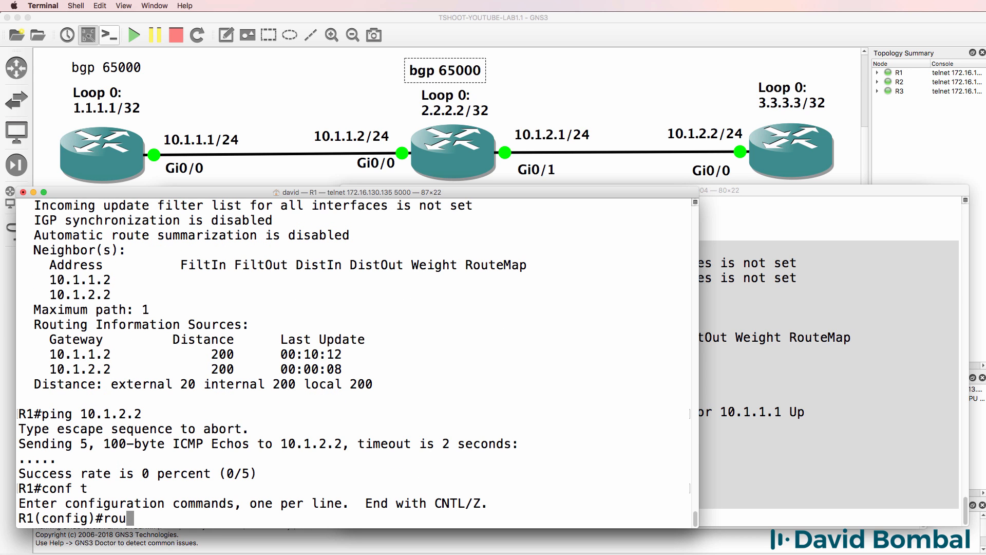
pyautogui.write('ter bg')
pyautogui.press('BackSpace')
pyautogui.press('BackSpace')
pyautogui.write('ospf 1')
pyautogui.press('Return')
# Advertise R1's link to R2 in OSPF with "network 10.1.1.0 0.0.0.255 area 0"
pyautogui.write('net')
pyautogui.press('Tab')
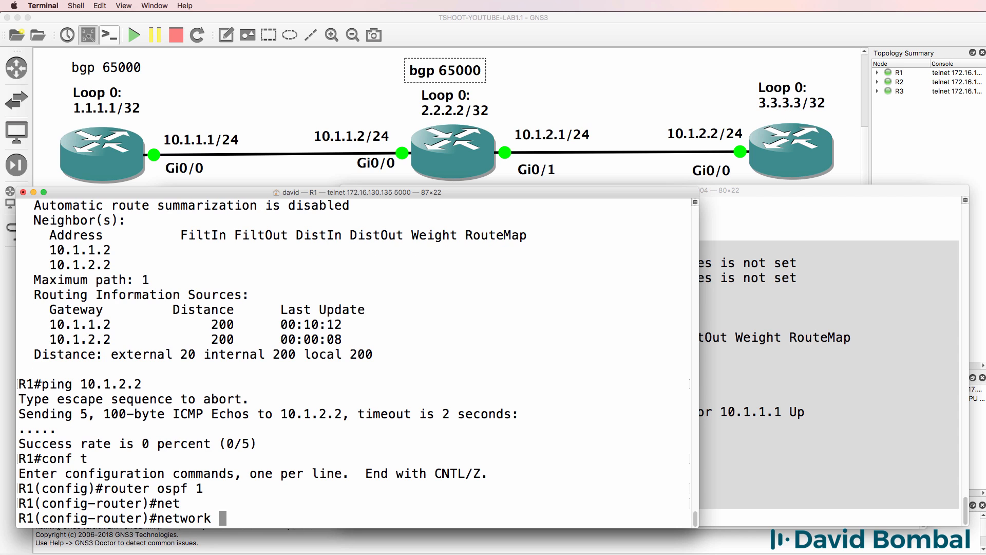
pyautogui.write('o')
pyautogui.press('BackSpace')
pyautogui.write('10.1.1.0 0.0.0.255')
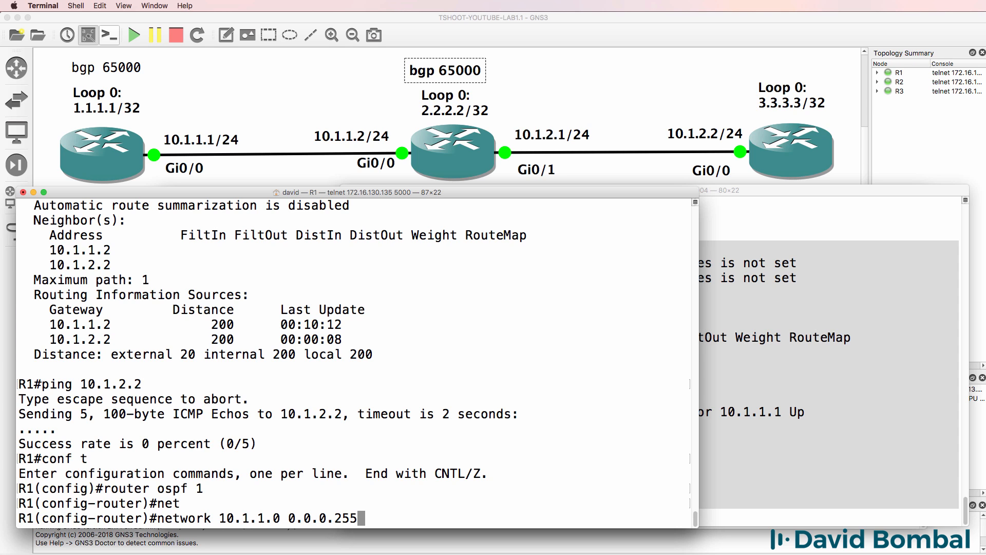
pyautogui.write(' area 0')
pyautogui.press('Return')
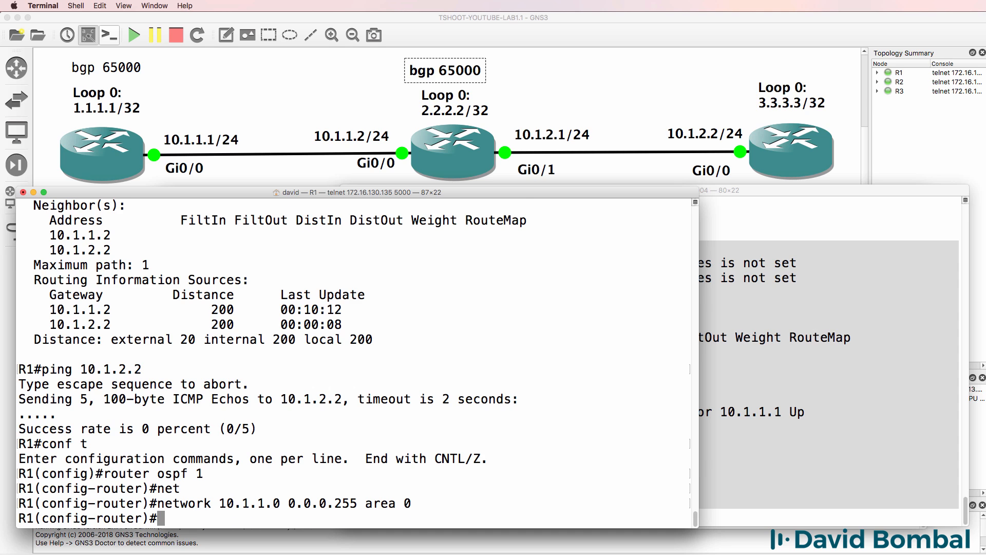
# Advertise R1's loopback in OSPF with "network 1.1.1.1 0.0.0.0 area 0" and leave configuration mode
pyautogui.write('net')
pyautogui.press('Tab')
pyautogui.write('1')
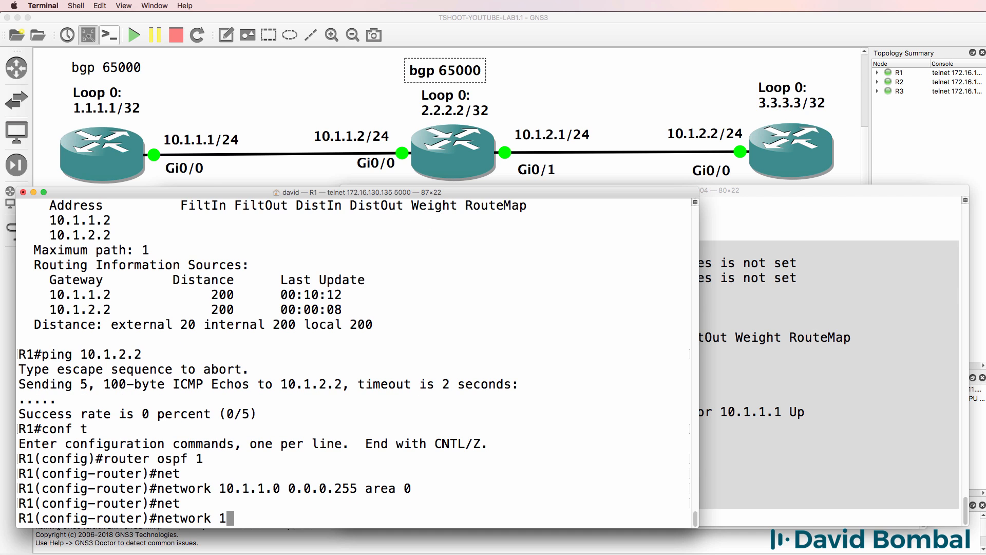
pyautogui.write('.1.1.1 0.0.0.0 area 0')
pyautogui.press('Return')
pyautogui.write('end')
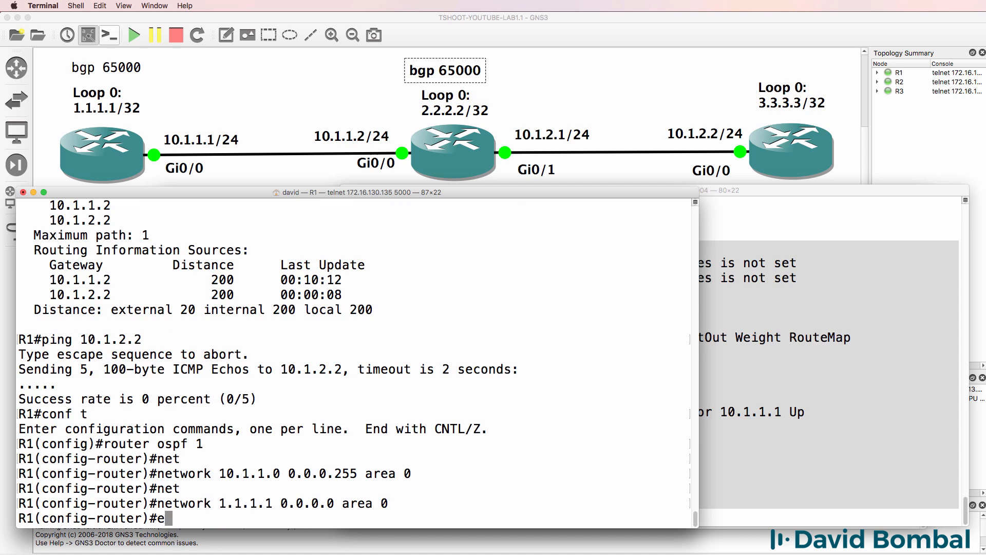
pyautogui.press('Return')
pyautogui.press('Return')
pyautogui.press('Return')
pyautogui.press('Return')
# List the OSPF-enabled interfaces on R1 with "sh ip ospf int brief" and highlight the interface rows
pyautogui.write('sh ip ospf int ')
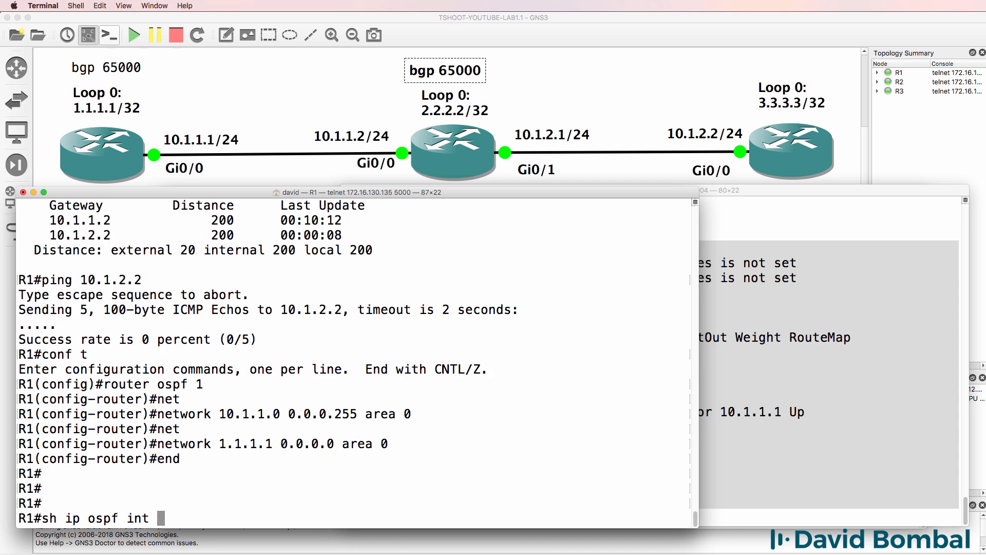
pyautogui.write('bri')
pyautogui.press('Tab')
pyautogui.press('Return')
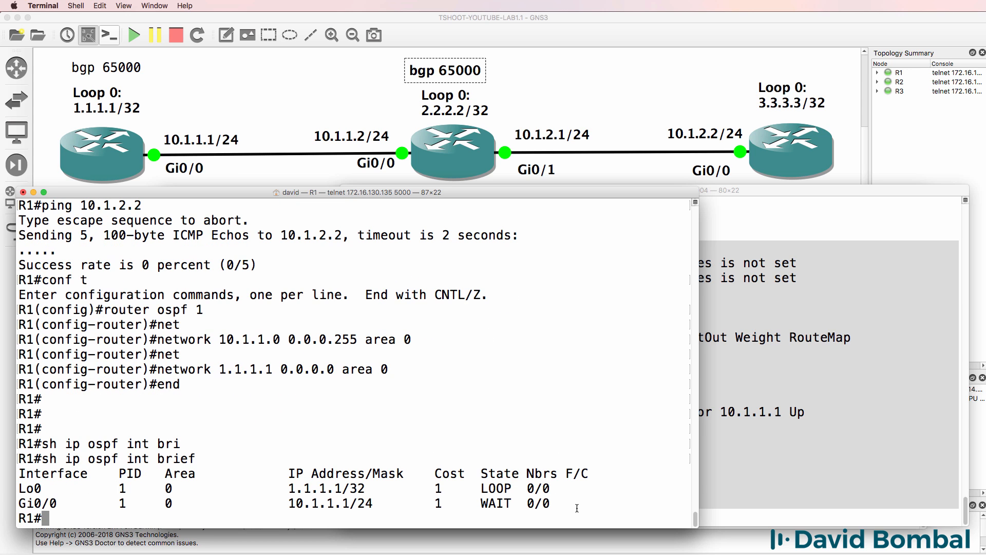
pyautogui.moveTo(577, 508); pyautogui.dragTo(3, 488)
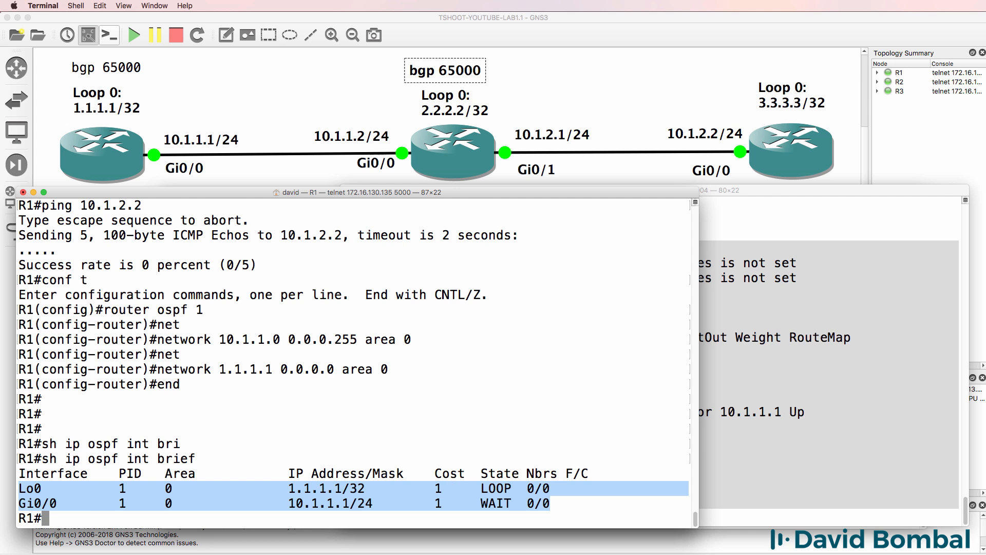
# Switch to the R2 console, enter global configuration and display the routing protocols with "do sh ip prot"
pyautogui.press('super+grave')
pyautogui.press('Return')
pyautogui.press('Return')
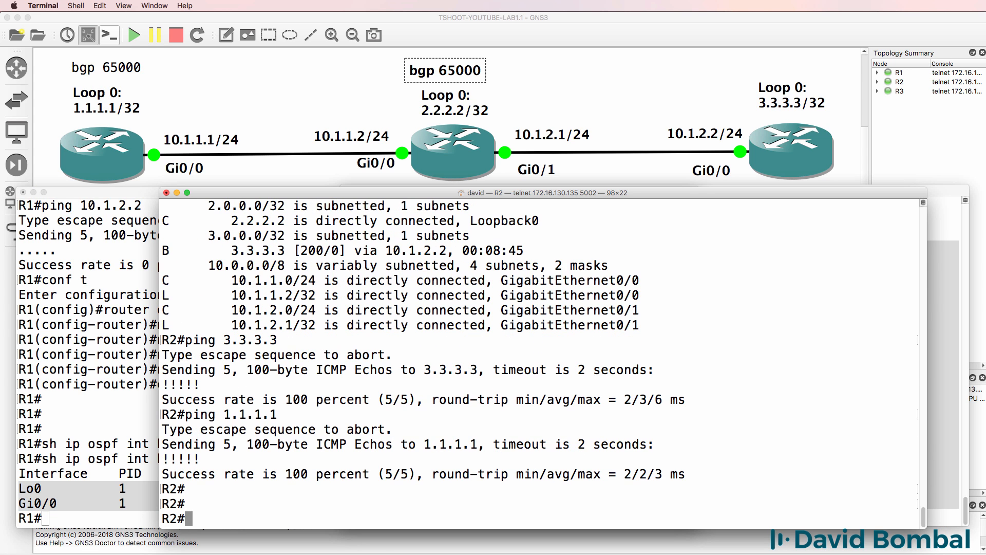
pyautogui.write('conf t')
pyautogui.press('Return')
pyautogui.write('do h')
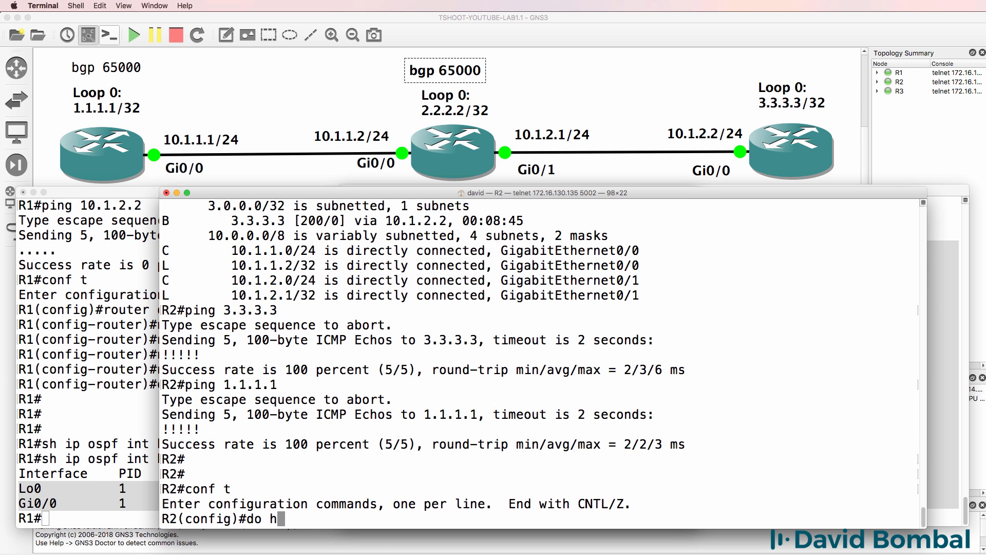
pyautogui.press('BackSpace')
pyautogui.write('sh ip prot')
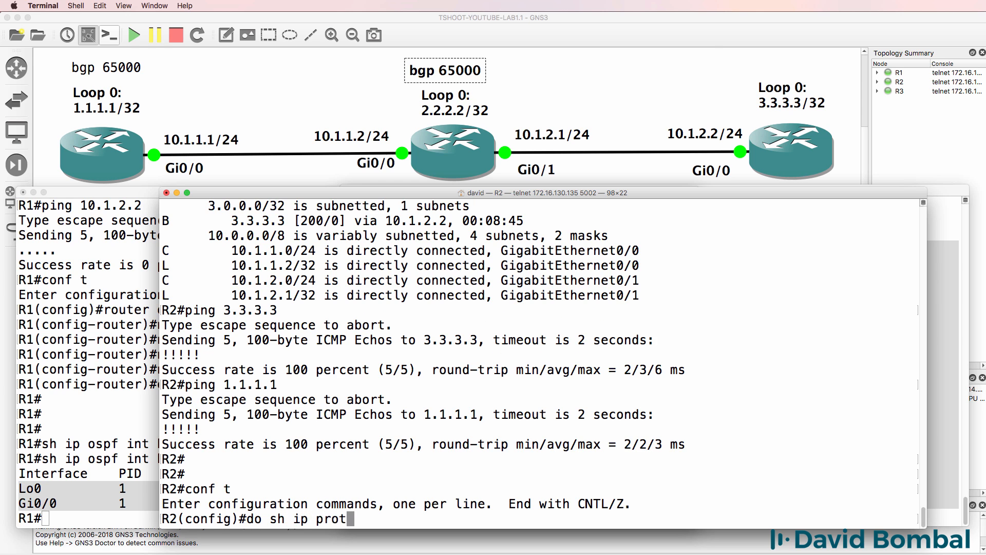
pyautogui.press('Return')
pyautogui.press('space')
# Enable OSPF process 1 on all R2 interfaces with "network 0.0.0.0 255.255.255.255 area 0" and leave configuration mode
pyautogui.write('router ospf 1')
pyautogui.press('Return')
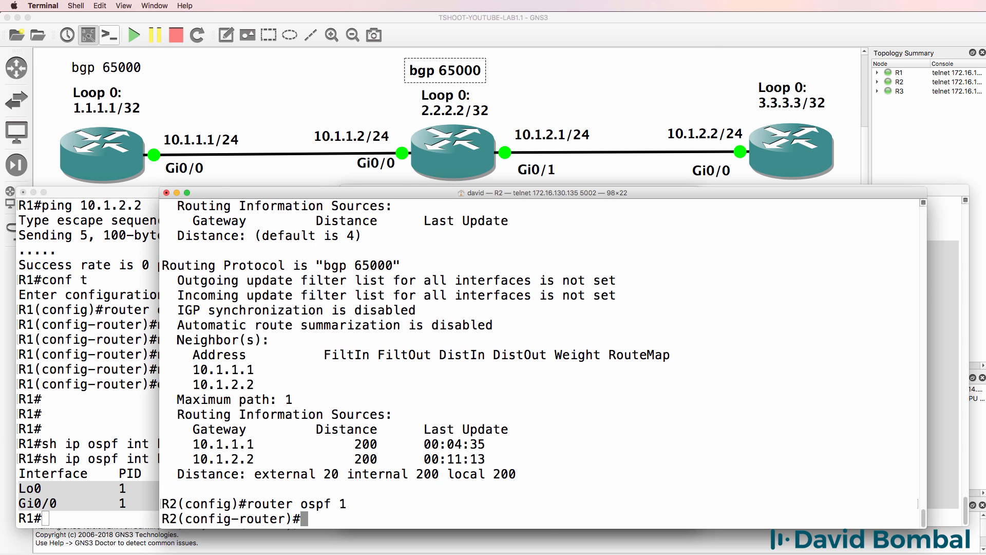
pyautogui.write('net')
pyautogui.press('Tab')
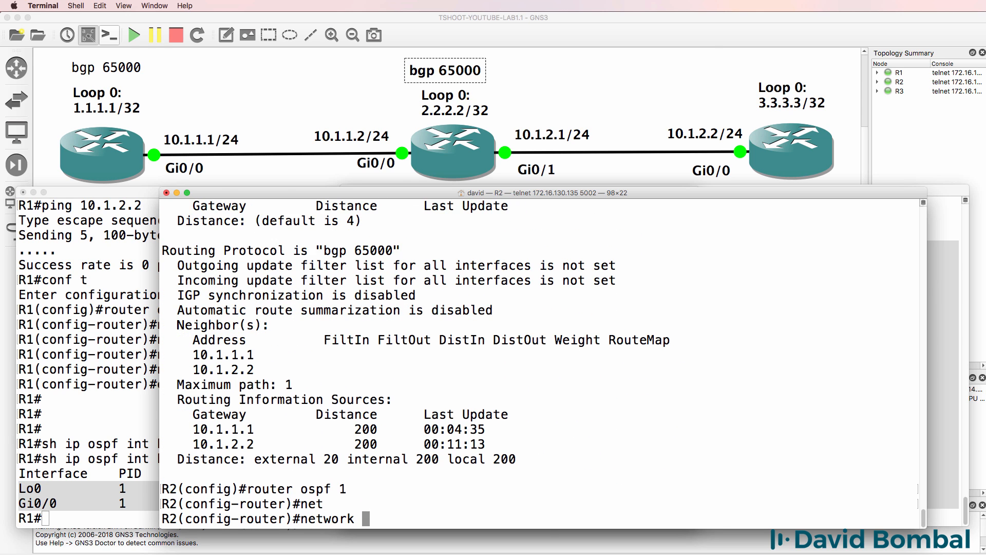
pyautogui.write('0.0.0.0 255.255.255.255 area 0')
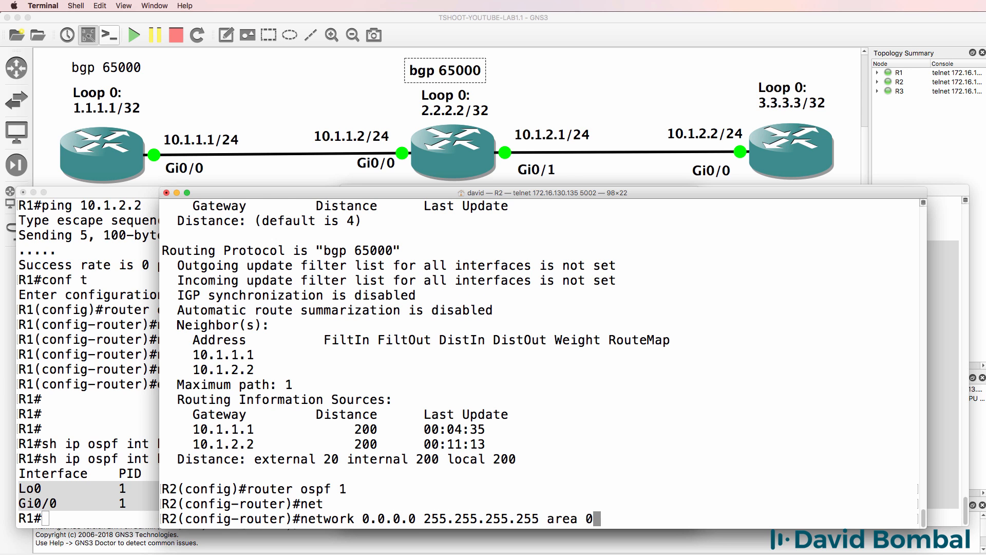
pyautogui.press('Return')
pyautogui.write('end')
pyautogui.press('Return')
pyautogui.press('Return')
pyautogui.press('Return')
pyautogui.press('Return')
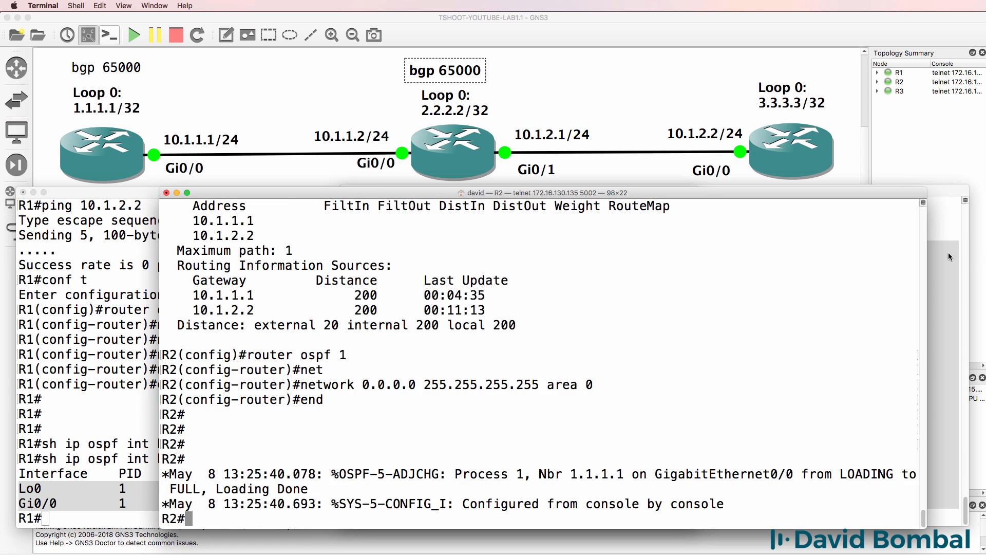
# Switch to the R3 console, enter global configuration and start an OSPF process with "router ospf 1"
pyautogui.click(949, 252)
pyautogui.press('Return')
pyautogui.press('Return')
pyautogui.write('conf tr')
pyautogui.press('Return')
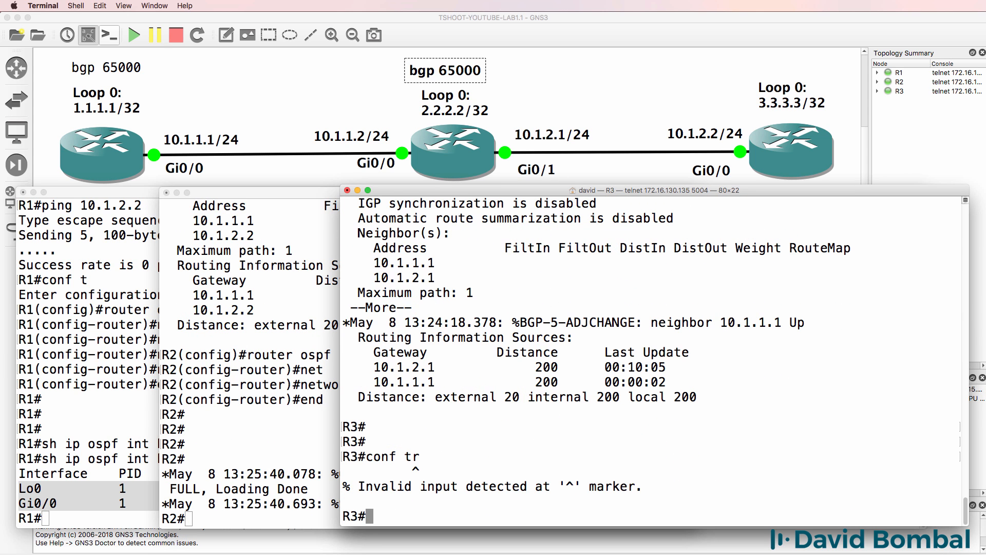
pyautogui.write('conf t')
pyautogui.press('Return')
pyautogui.write('router bg')
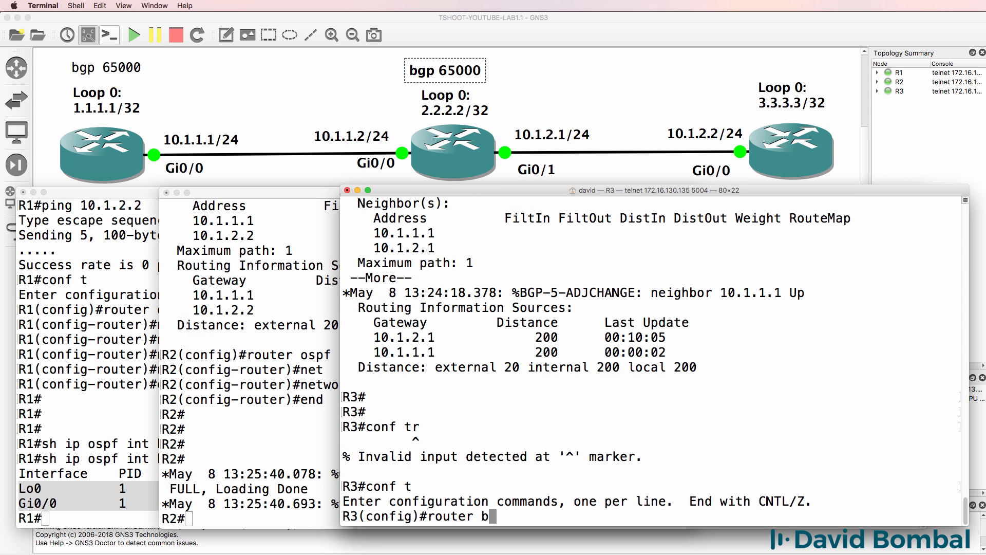
pyautogui.press('BackSpace')
pyautogui.press('BackSpace')
pyautogui.write('ospf 1')
pyautogui.press('Return')
# Enable OSPF on all R3 interfaces with "network 0.0.0.0 255.255.255.255 area 0" and leave configuration mode
pyautogui.write('0.')
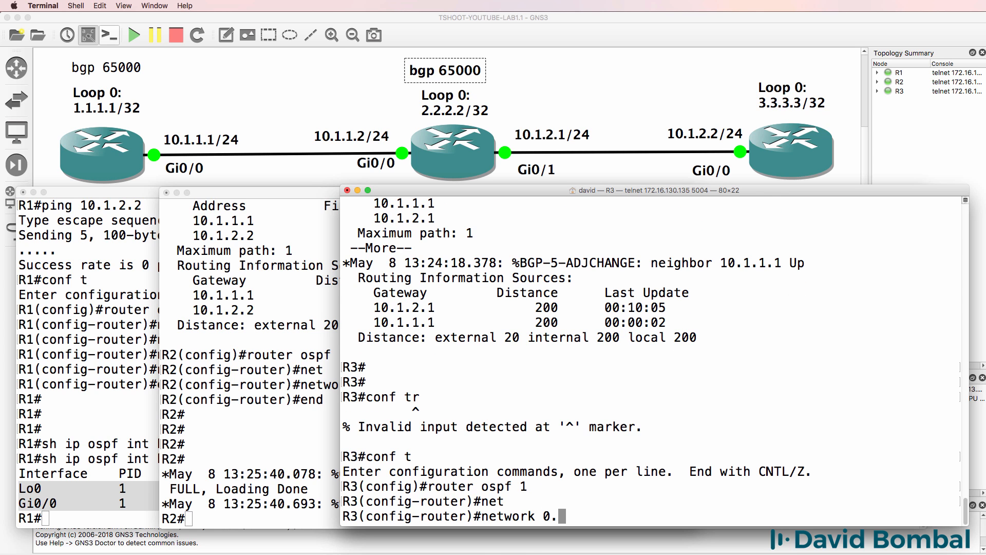
pyautogui.write('0.0.0 255.255.255.255 area 0')
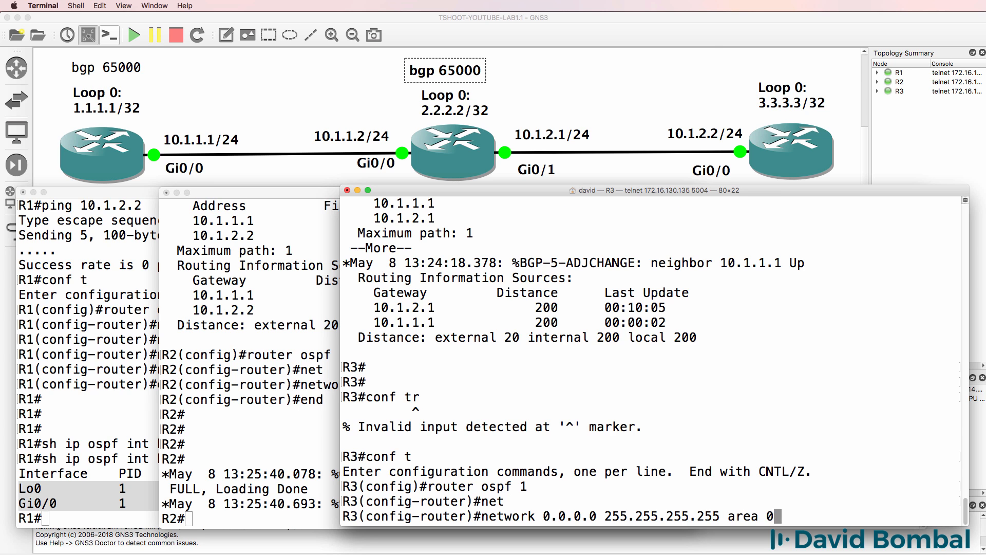
pyautogui.press('Return')
pyautogui.write('end')
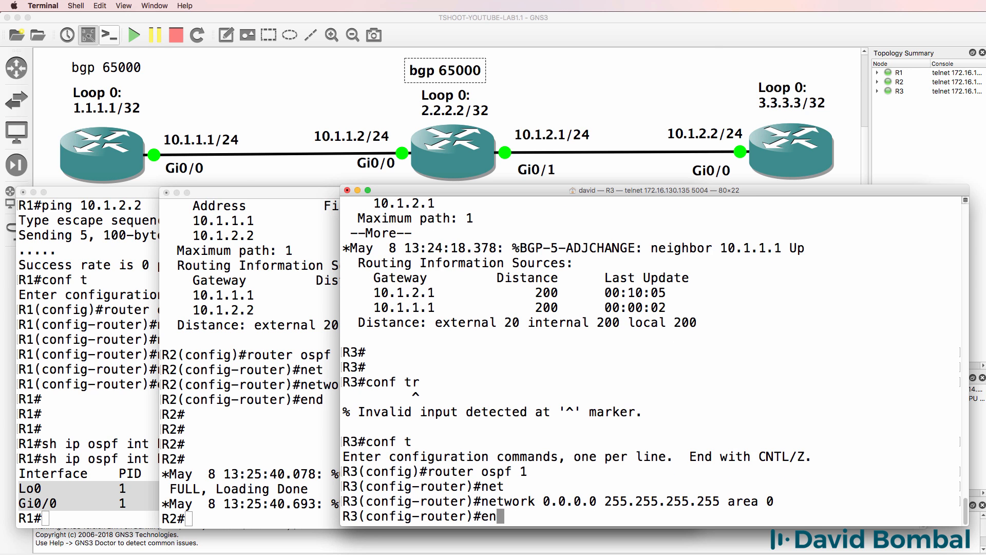
pyautogui.press('Return')
pyautogui.press('Return')
pyautogui.press('Return')
pyautogui.press('Return')
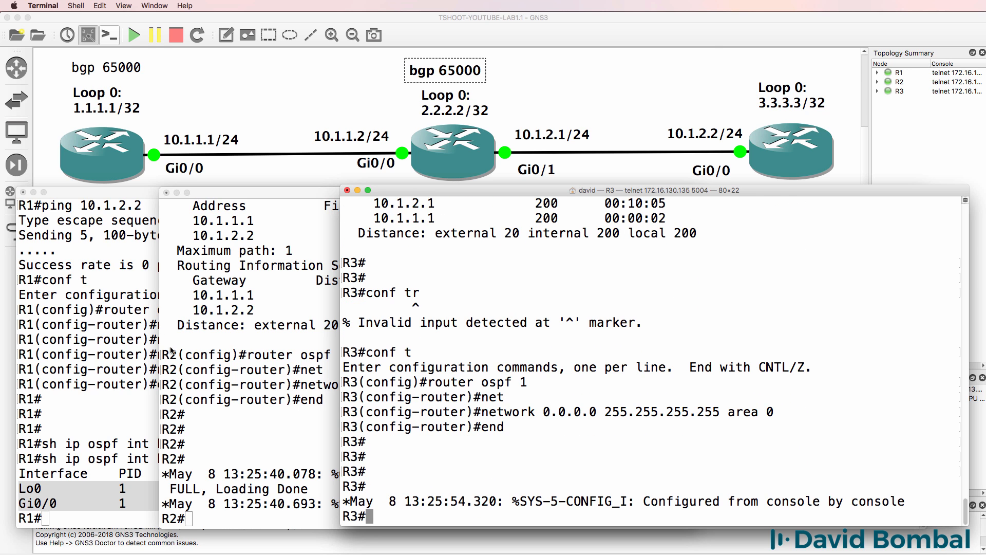
# Highlight the OSPF adjacency message on R2 and display R1's routing table with "sh ip route"
pyautogui.click(232, 386)
pyautogui.moveTo(329, 490); pyautogui.dragTo(146, 469)
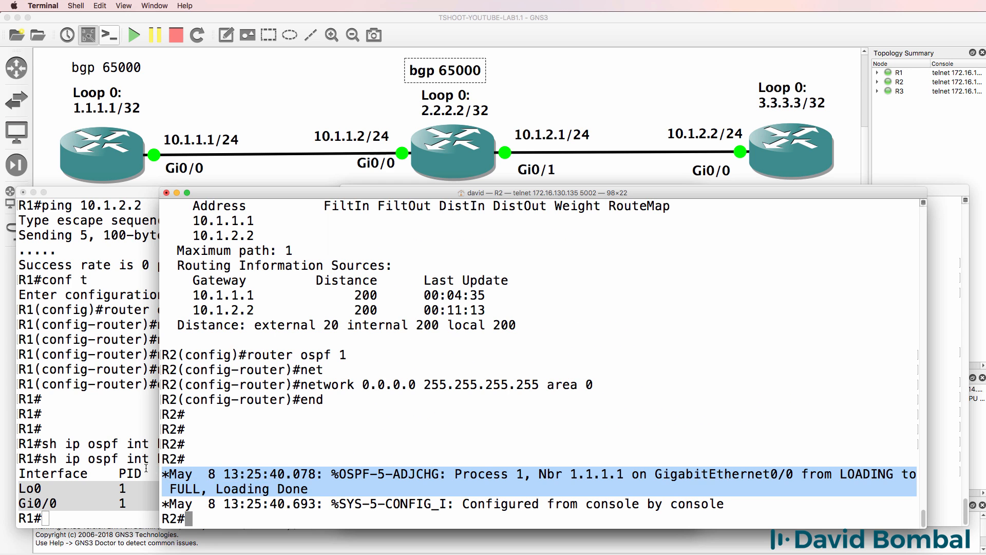
pyautogui.click(71, 445)
pyautogui.write('sh ip route')
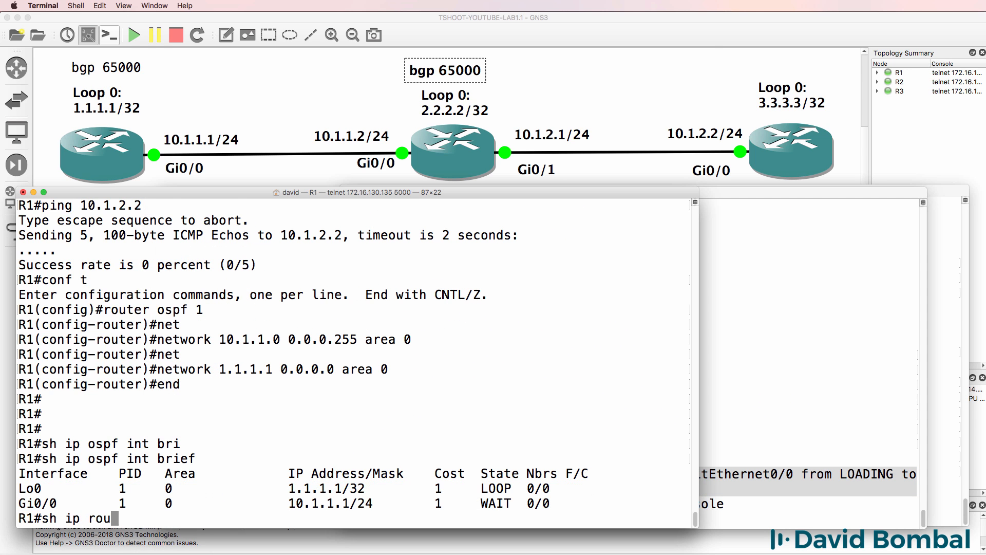
pyautogui.press('Return')
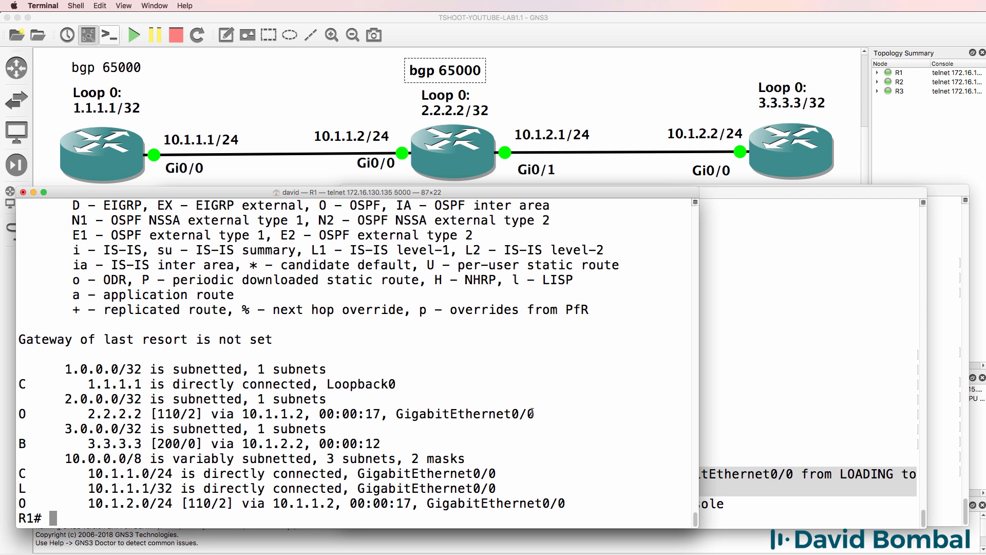
# Highlight the OSPF routes in R1's routing table, display the BGP summary with "sh ip bgp sum" and highlight both neighbors
pyautogui.moveTo(578, 425); pyautogui.dragTo(14, 414)
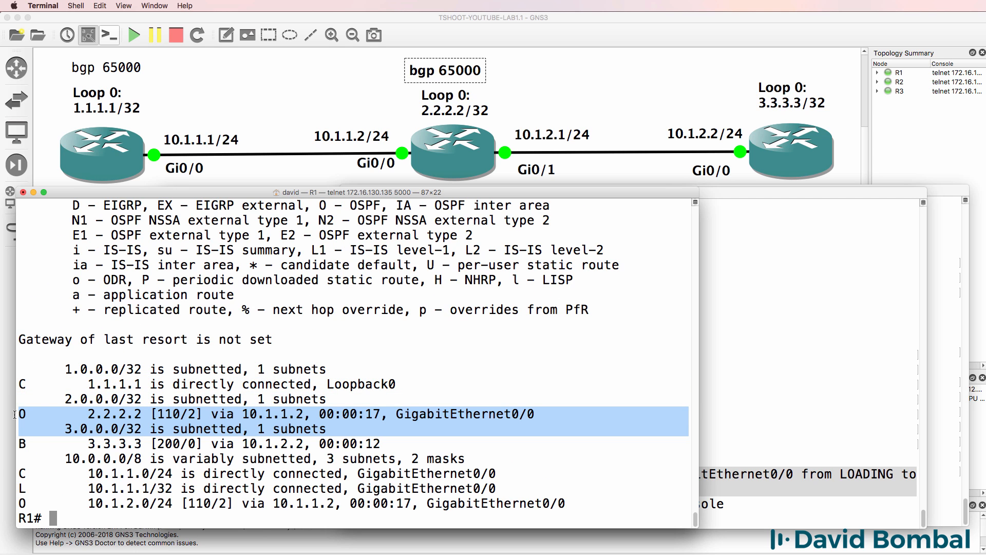
pyautogui.moveTo(614, 502); pyautogui.dragTo(2, 499)
pyautogui.write('sh ip ')
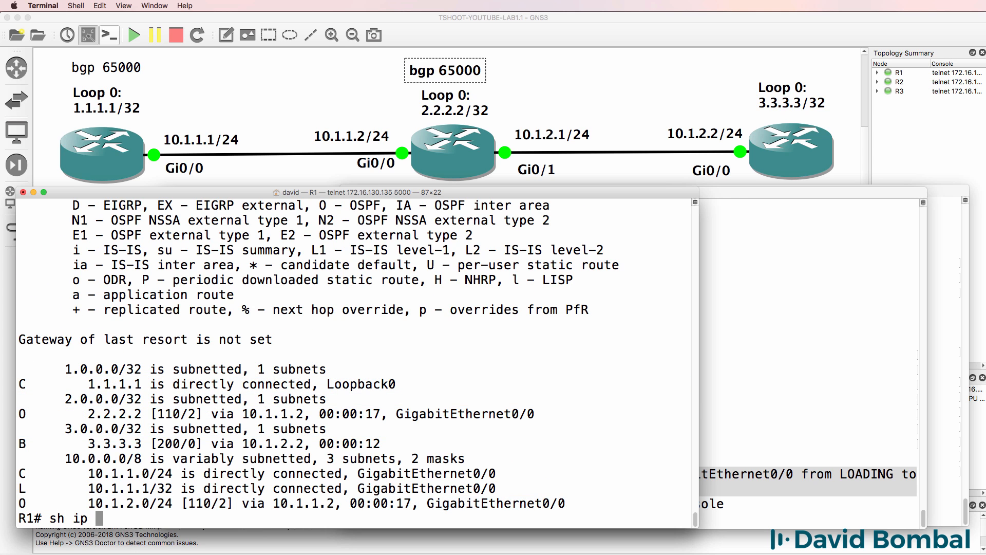
pyautogui.write('bgp sum')
pyautogui.press('Return')
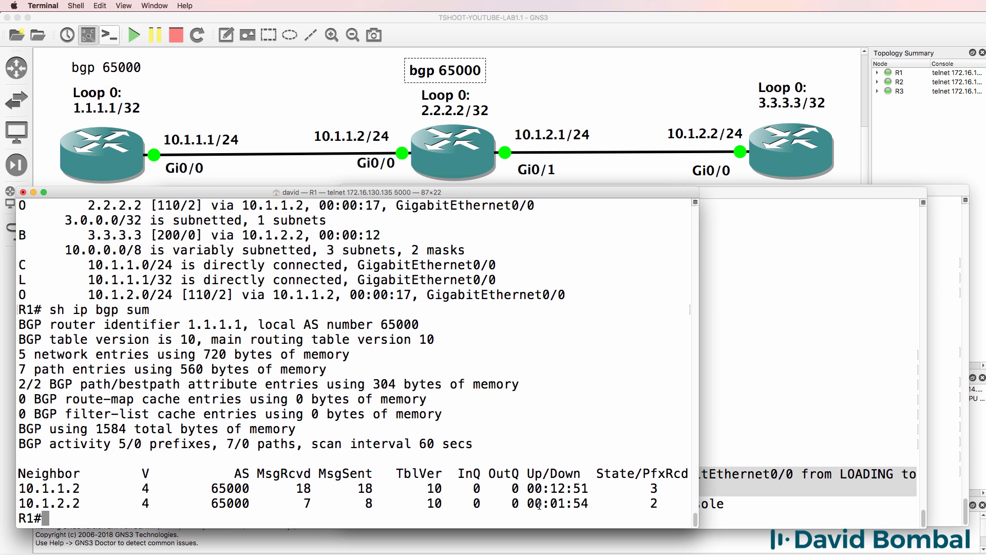
pyautogui.moveTo(685, 506); pyautogui.dragTo(14, 485)
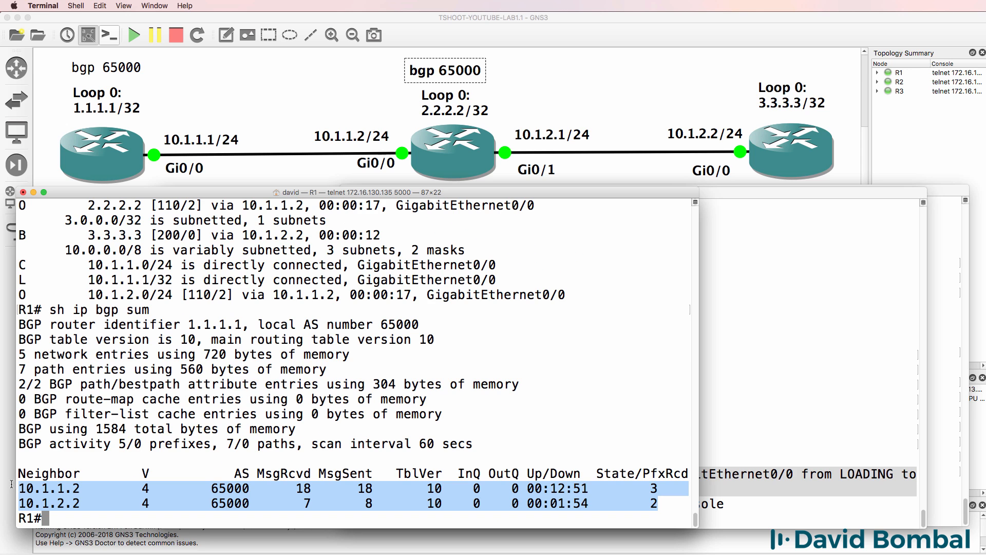
# Switch to the R3 console, display its BGP summary with "sh ip bgp sum" and widen the window to fit the neighbor table
pyautogui.click(938, 305)
pyautogui.press('Return')
pyautogui.press('Return')
pyautogui.write('sh ip bpg su')
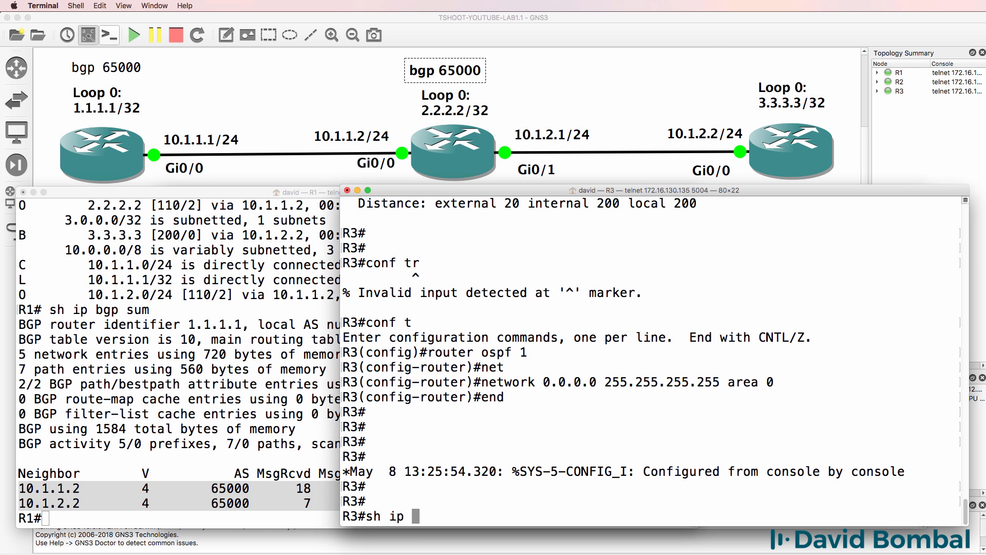
pyautogui.press('BackSpace')
pyautogui.press('BackSpace')
pyautogui.press('BackSpace')
pyautogui.press('BackSpace')
pyautogui.press('BackSpace')
pyautogui.write('gp sum')
pyautogui.press('Return')
pyautogui.moveTo(339, 263); pyautogui.dragTo(224, 263)
pyautogui.moveTo(874, 501); pyautogui.dragTo(9, 443)
# Test loopback reachability in both directions by pinging 1.1.1.1 from R3 and 3.3.3.3 from R1
pyautogui.press('Return')
pyautogui.press('Return')
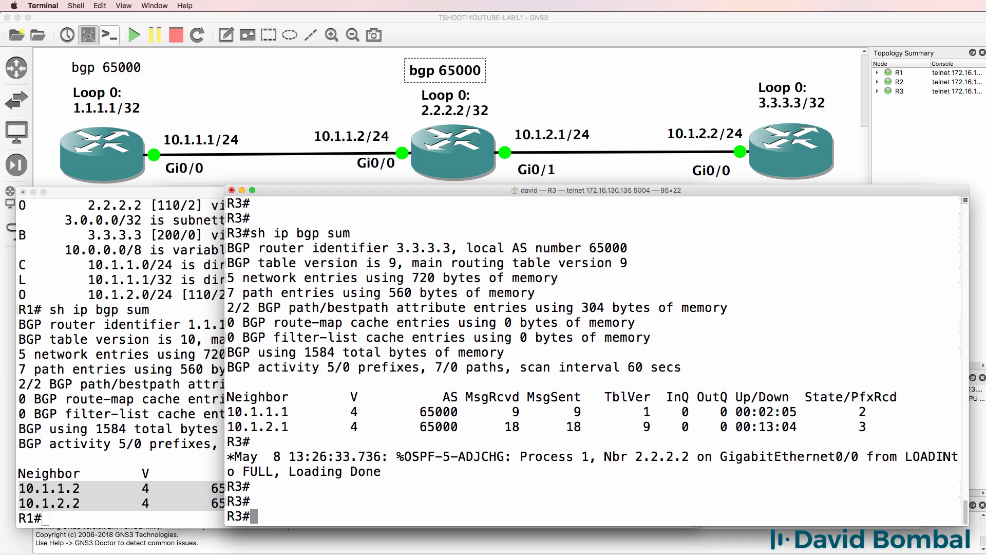
pyautogui.write('ping 1.1.1.1')
pyautogui.press('Return')
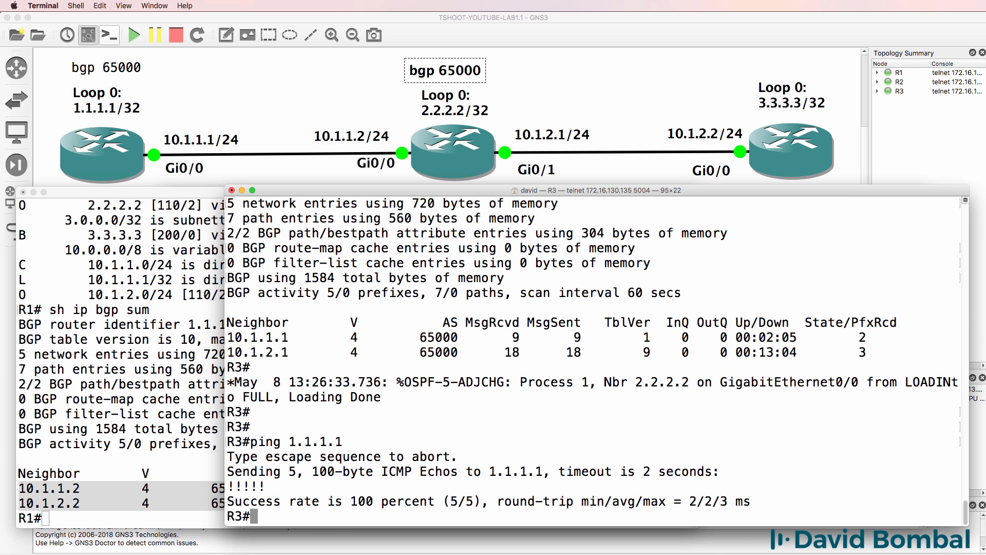
pyautogui.click(136, 389)
pyautogui.write('ping')
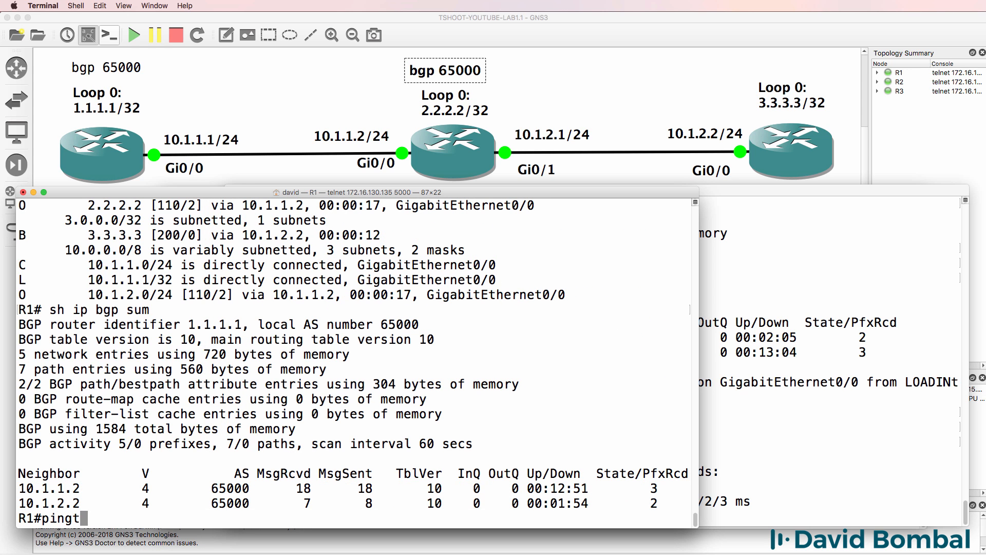
pyautogui.write(' 3.3.3.3')
pyautogui.press('Return')
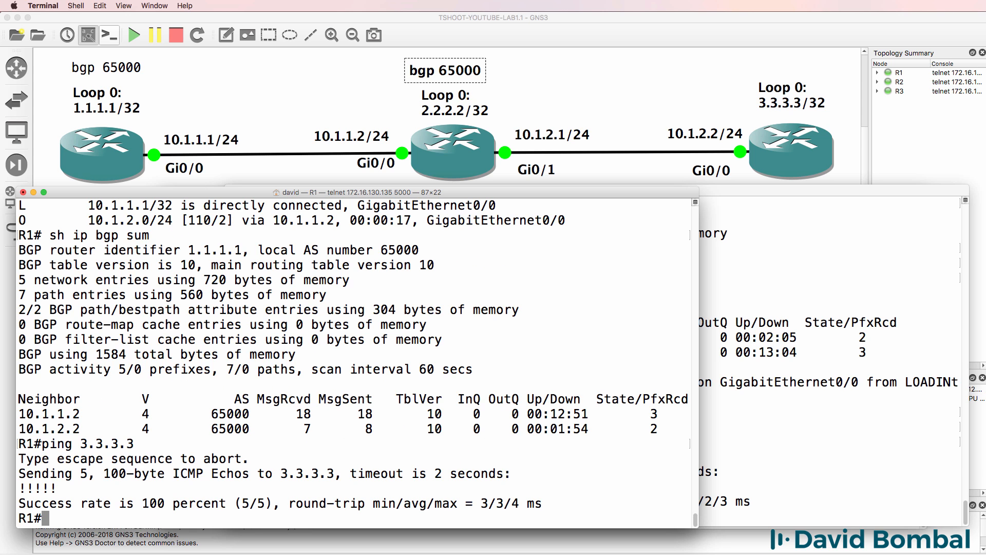
# Display R1's routing table with "sh ip route" and highlight the route to 3.3.3.3
pyautogui.write('sh ip route')
pyautogui.press('Return')
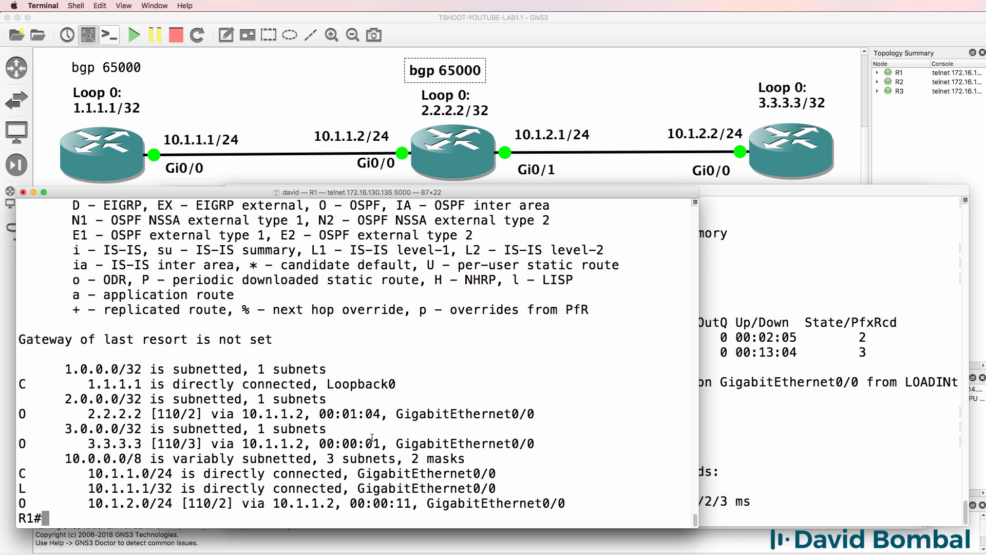
pyautogui.moveTo(477, 461); pyautogui.dragTo(15, 443)
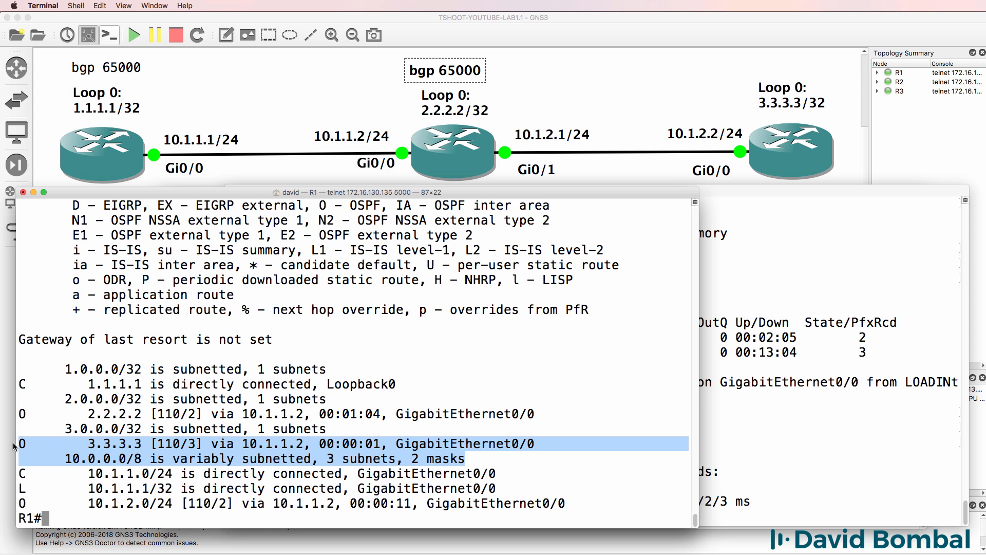
# Display R1's BGP table with "sh ip bgp" and highlight the 3.3.3.3/32 entry and the RIB-failure status code
pyautogui.write('sh ip bgp')
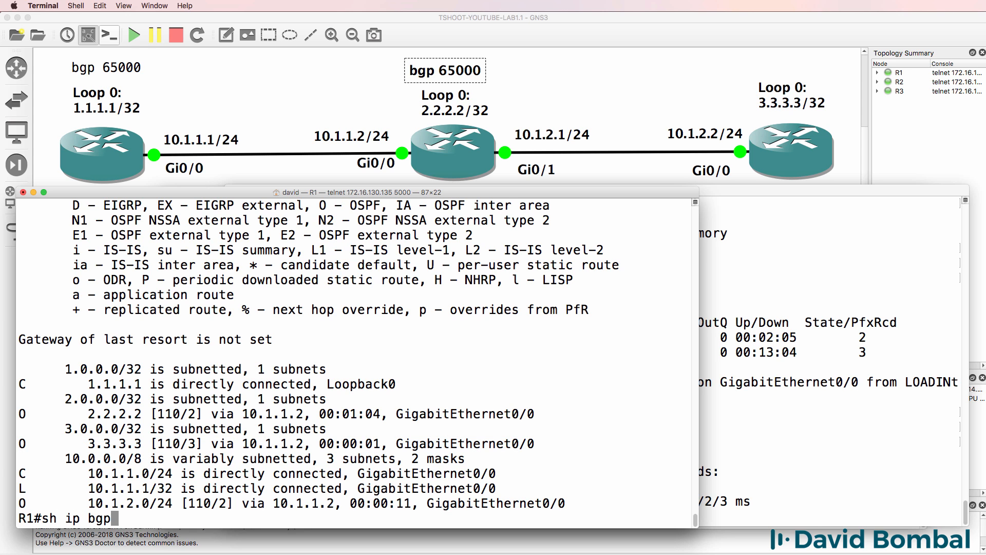
pyautogui.press('Return')
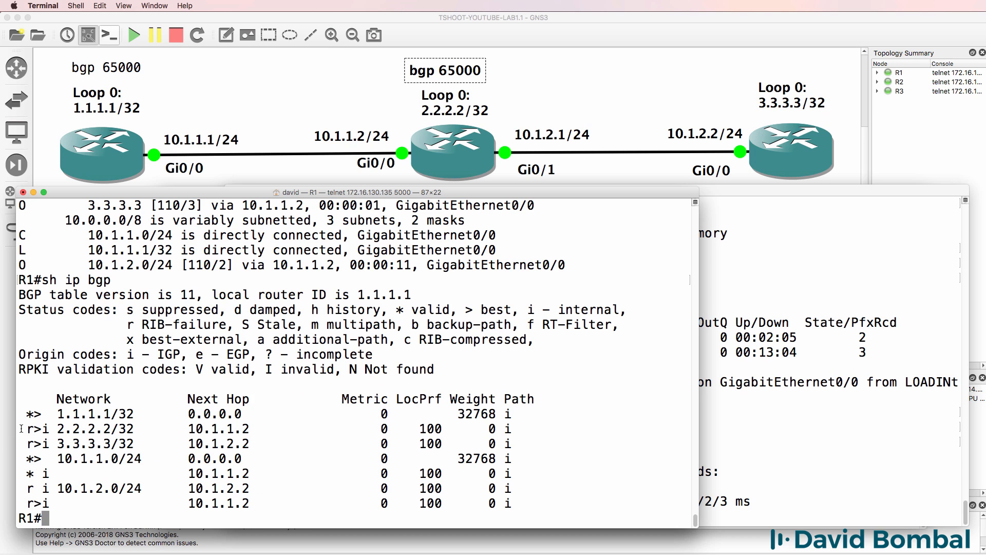
pyautogui.moveTo(23, 439); pyautogui.dragTo(231, 455)
pyautogui.tripleClick(629, 445)
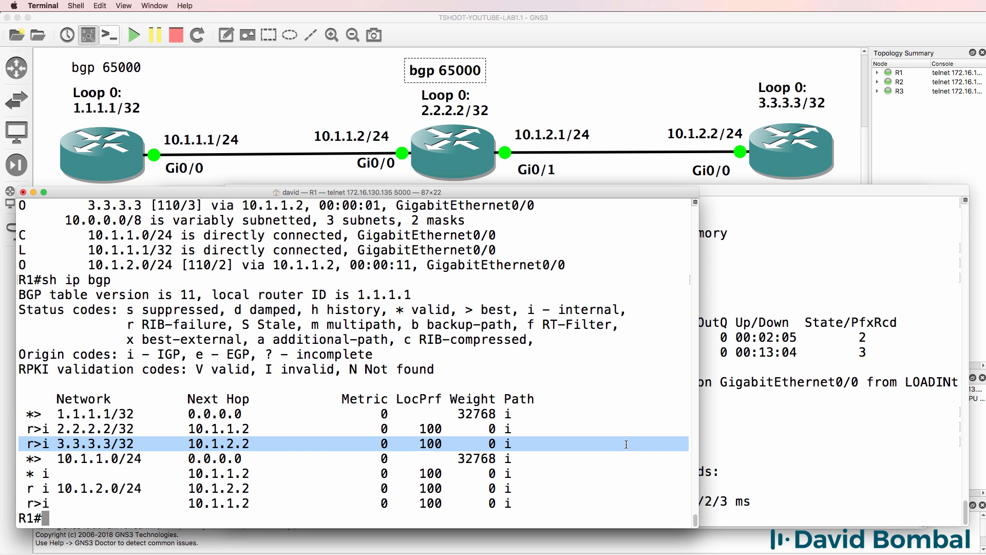
pyautogui.click(20, 444)
pyautogui.moveTo(20, 445); pyautogui.dragTo(34, 446)
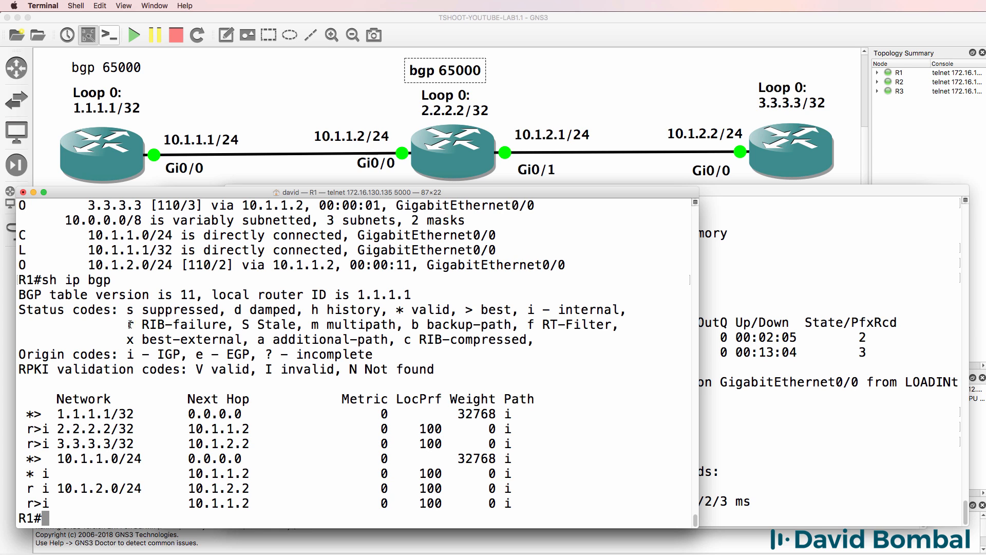
pyautogui.moveTo(119, 325); pyautogui.dragTo(227, 326)
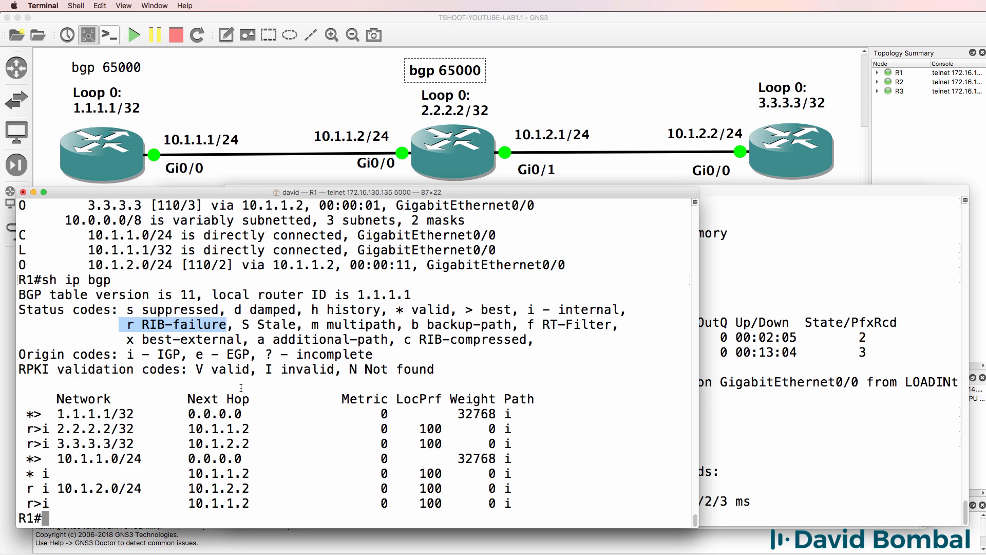
# Display R1's routing table again with "sh ip route" to compare it with the BGP table
pyautogui.press('Up')
pyautogui.press('BackSpace')
pyautogui.press('BackSpace')
pyautogui.press('BackSpace')
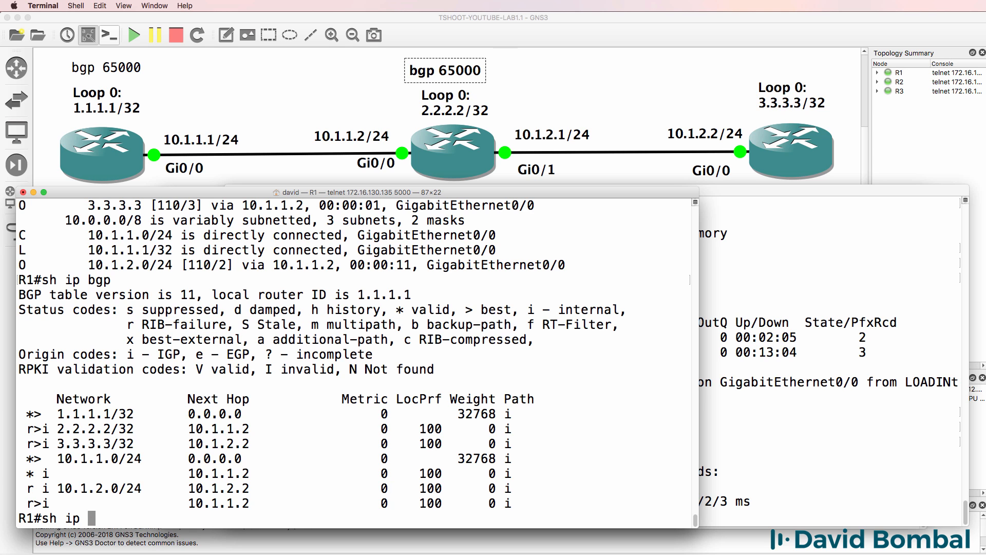
pyautogui.write('router')
pyautogui.press('Return')
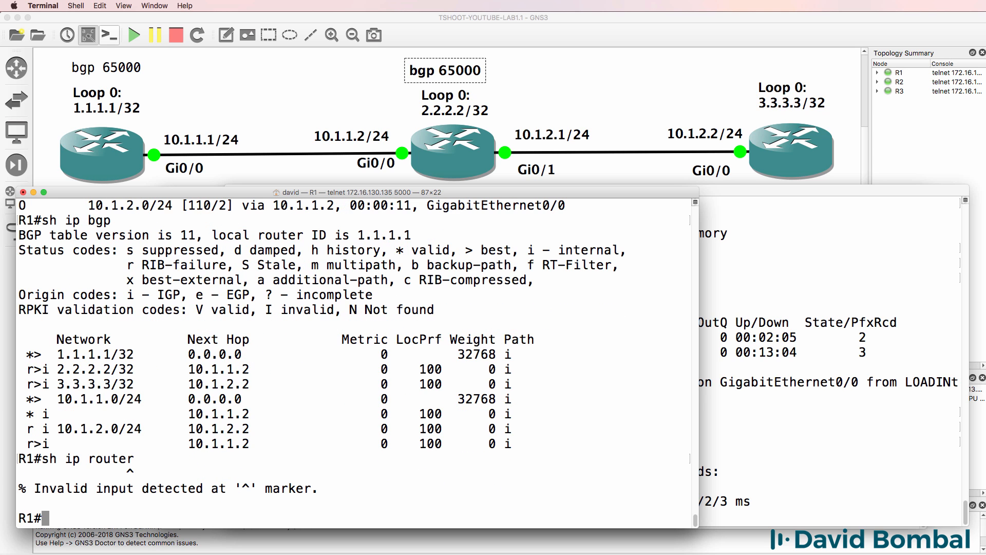
pyautogui.press('Up')
pyautogui.press('BackSpace')
pyautogui.press('Return')
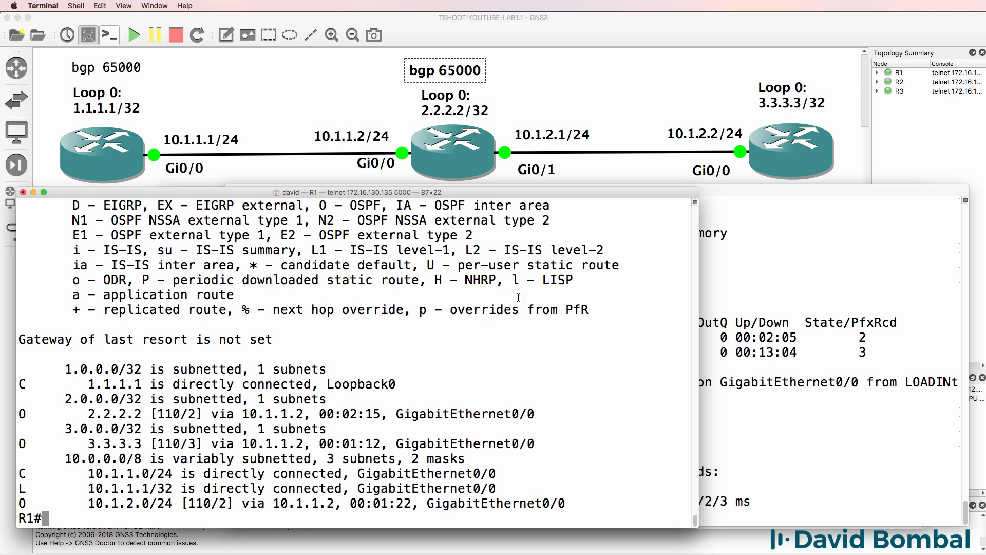
pyautogui.write('conf t')
pyautogui.press('Return')
pyautogui.write('nfig)#')
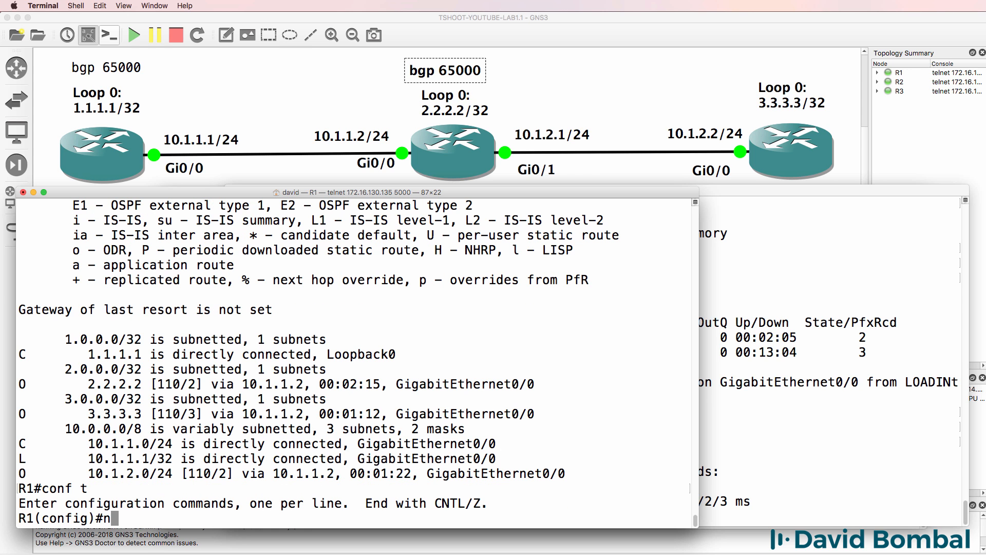
pyautogui.write('nd')
pyautogui.press('Return')
pyautogui.press('Return')
# Display R1's running configuration with "sh run" and page through to the OSPF and BGP sections
pyautogui.write('sh run')
pyautogui.press('Return')
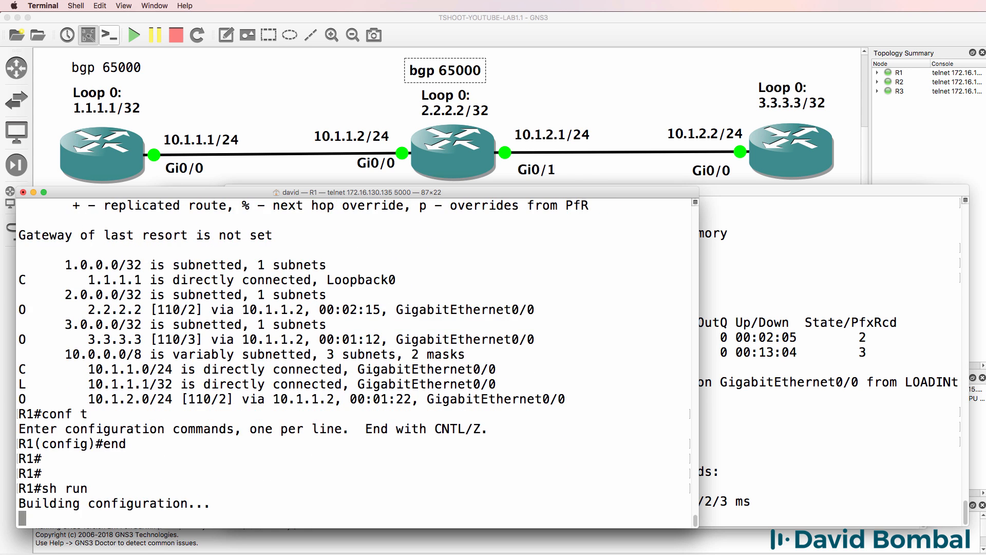
pyautogui.press('space')
pyautogui.press('space')
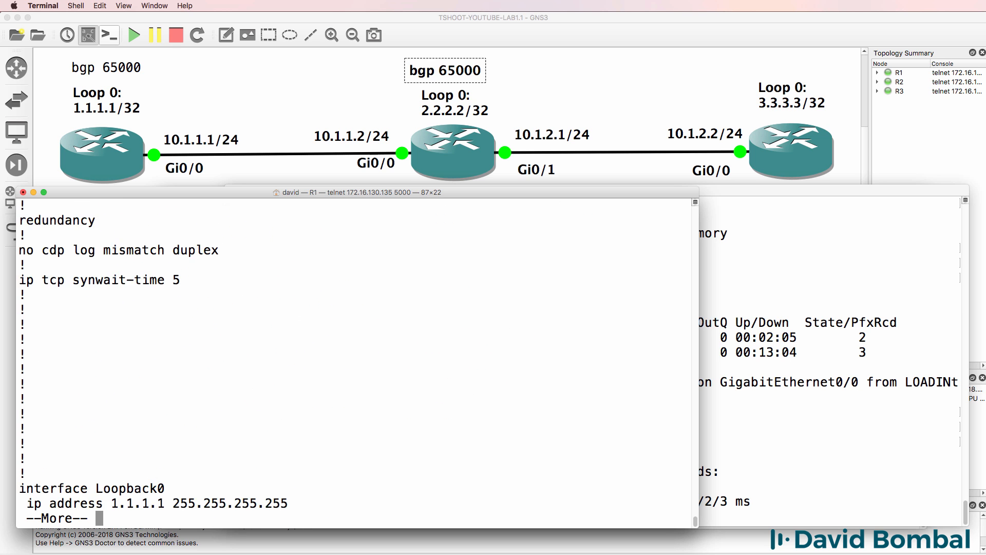
pyautogui.press('space')
pyautogui.press('space')
# Remove R1's loopback from OSPF process 1 with "no network 1.1.1.1 0.0.0.0 area 0" and leave configuration mode
pyautogui.write('qconf t')
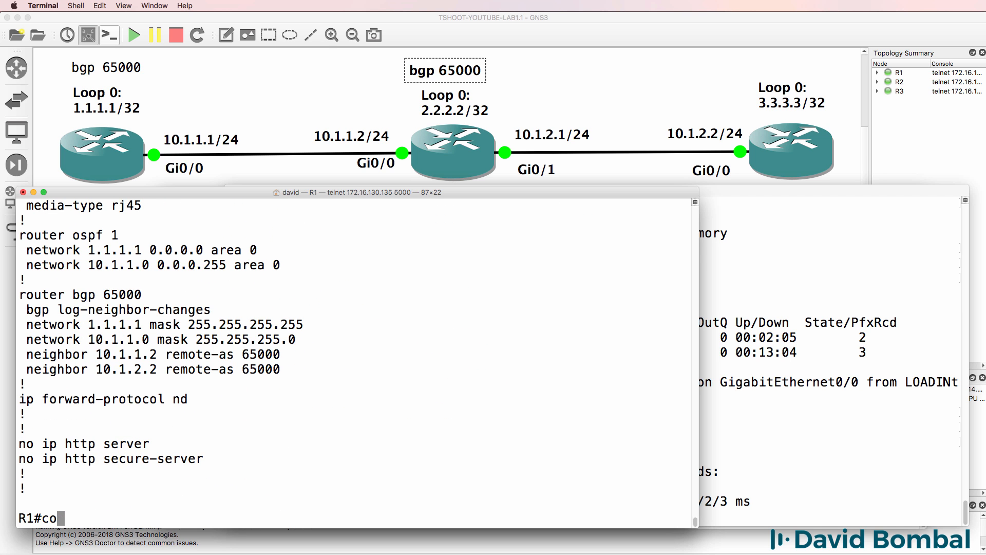
pyautogui.press('Return')
pyautogui.write('router ospf 1')
pyautogui.press('Return')
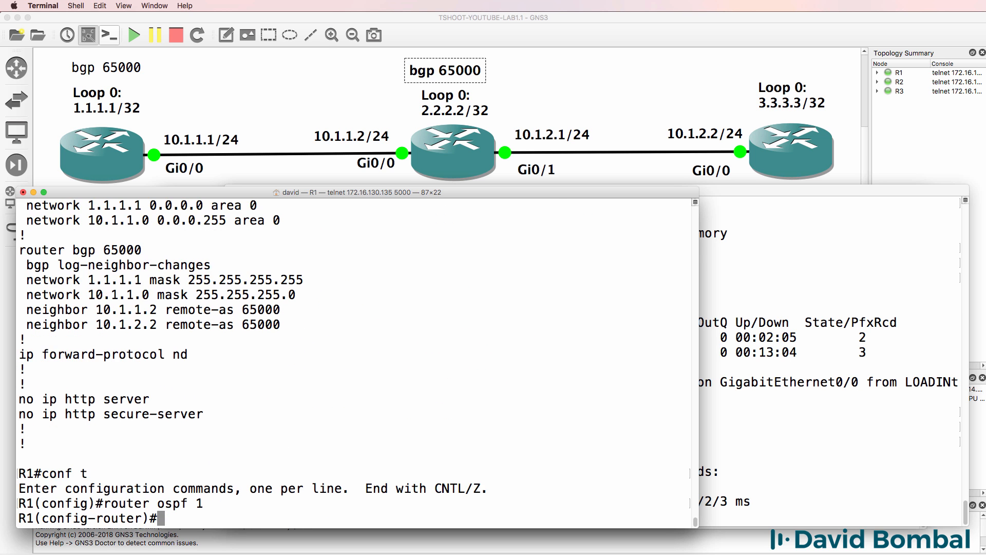
pyautogui.write('no')
pyautogui.moveTo(259, 205); pyautogui.dragTo(27, 207)
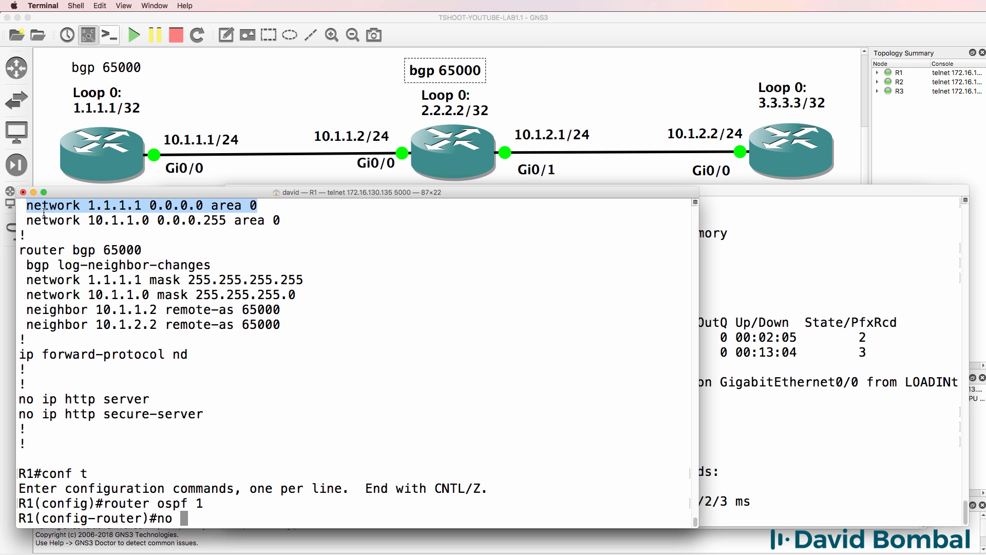
pyautogui.write('network 1.1.1.1 0.0.0.0 area 0')
pyautogui.press('Return')
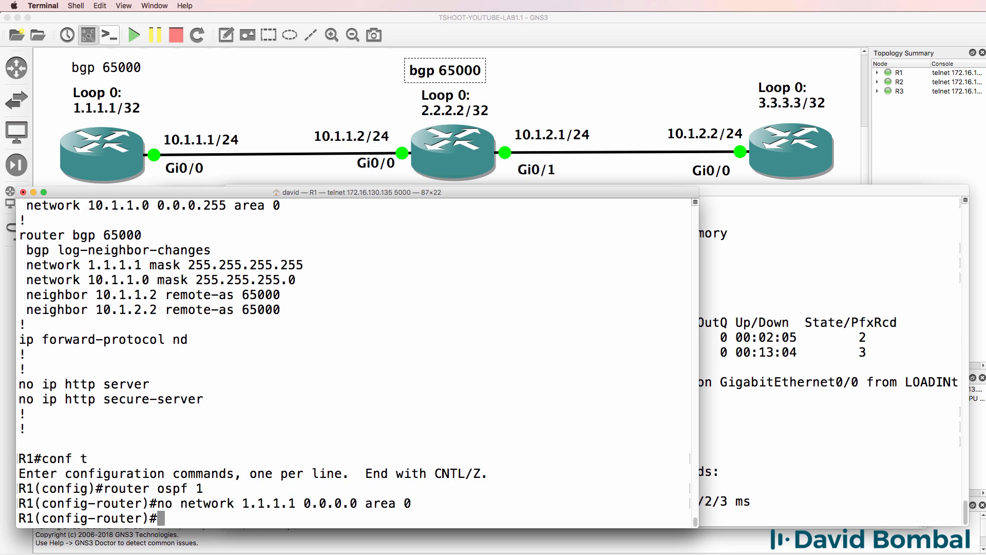
pyautogui.write('end')
pyautogui.press('Return')
pyautogui.press('Return')
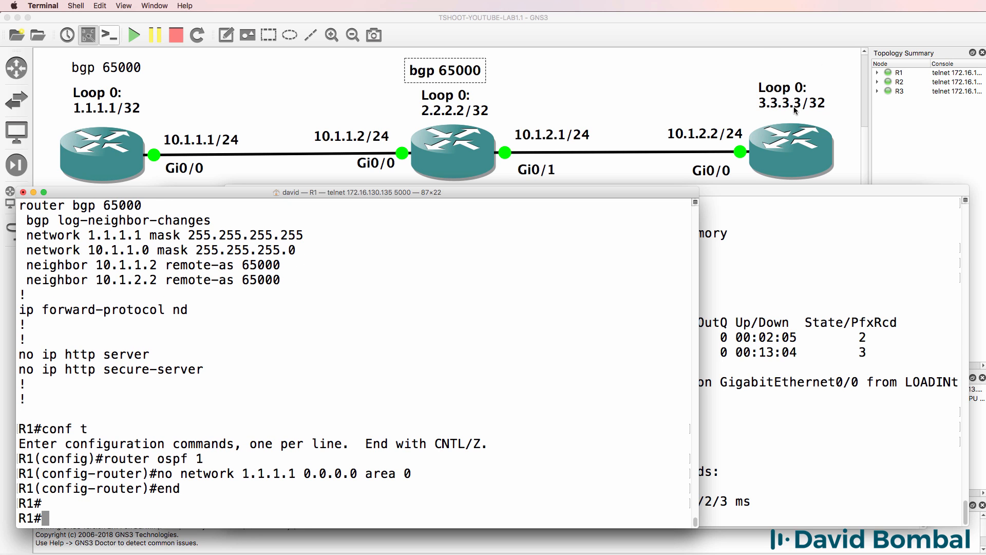
# Display R1's BGP configuration with "sh run | sec bgp" and highlight the two neighbor statements
pyautogui.press('Return')
pyautogui.press('Return')
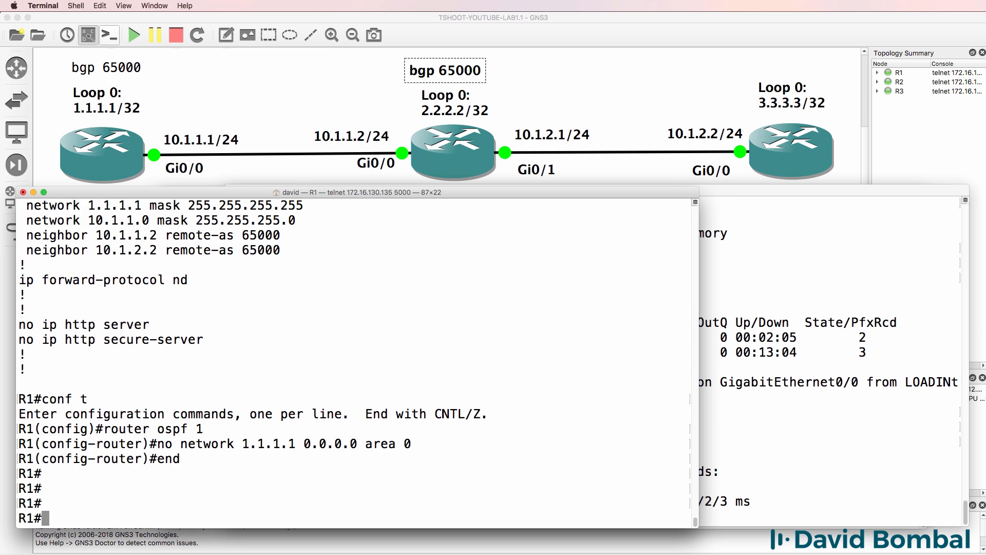
pyautogui.write('sh run | sec bgp')
pyautogui.press('Return')
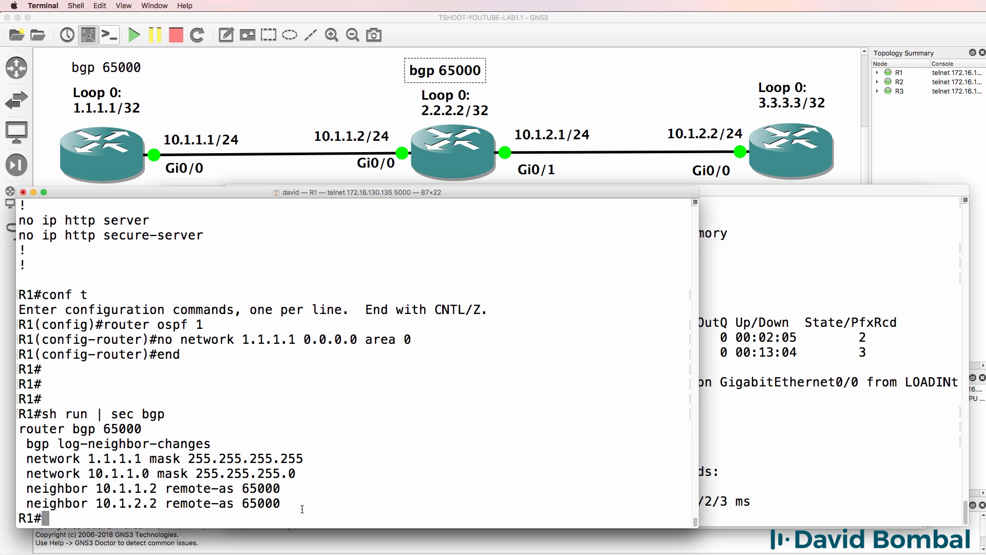
pyautogui.moveTo(302, 509); pyautogui.dragTo(18, 489)
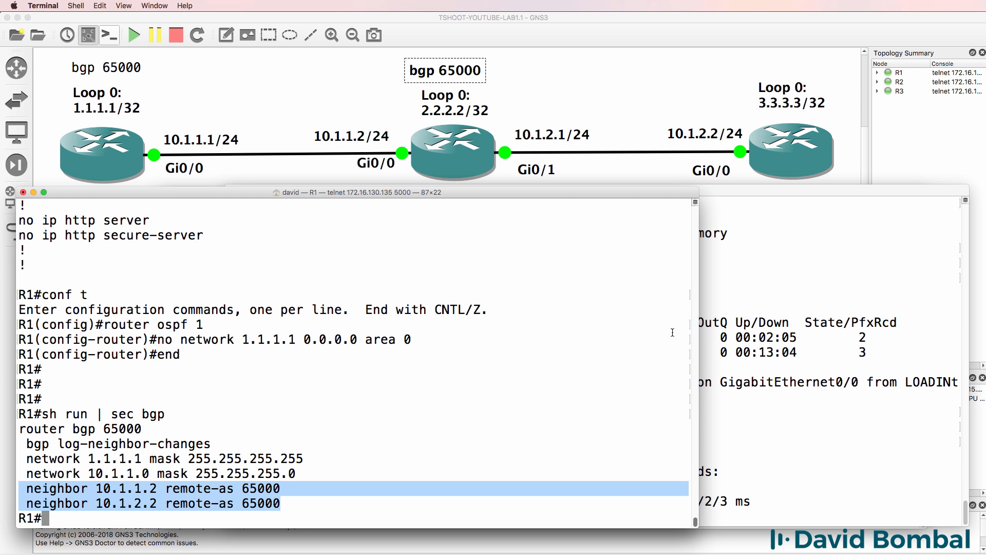
# Switch to the R3 console and enter global configuration mode with "conf t"
pyautogui.click(785, 302)
pyautogui.press('Return')
pyautogui.press('Return')
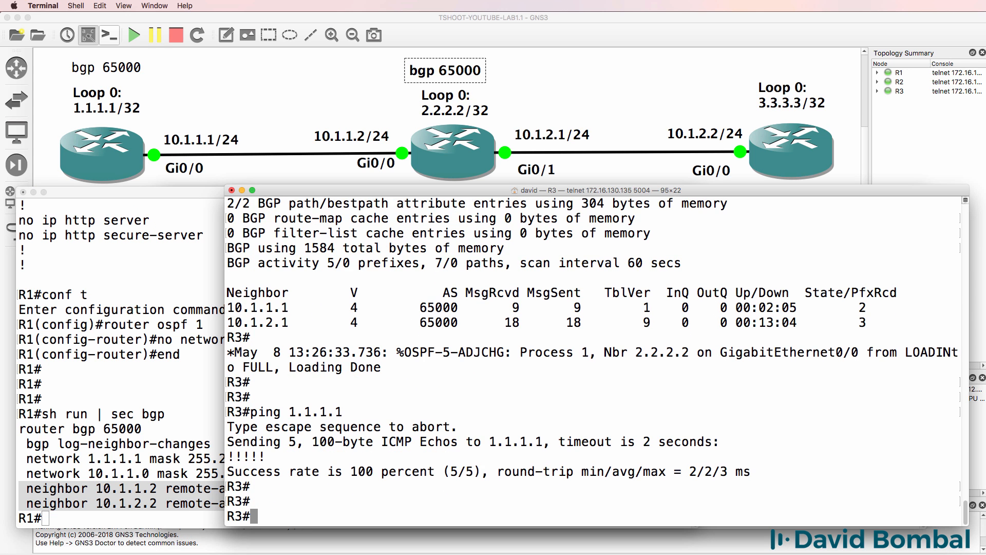
pyautogui.write('conf t')
pyautogui.press('Return')
pyautogui.write('router bgp')
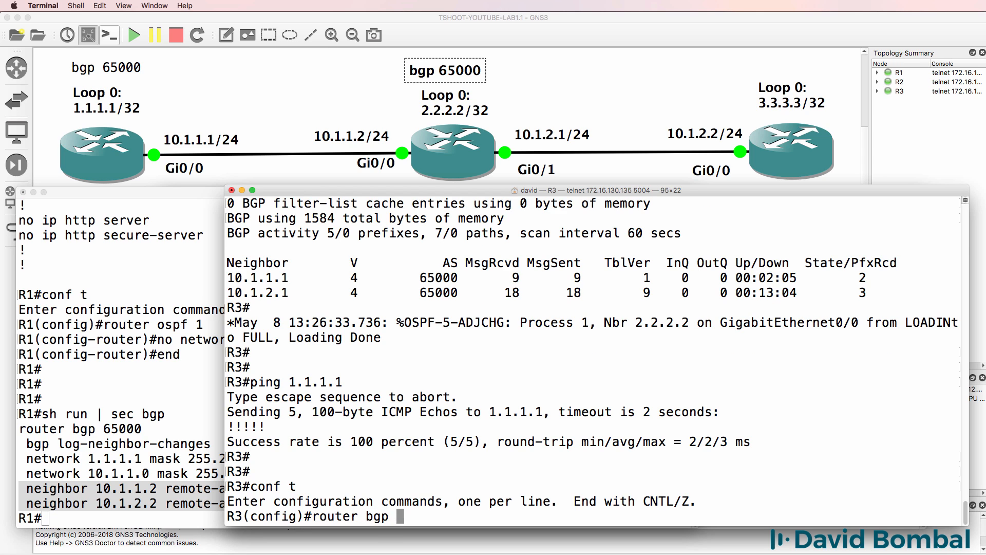
pyautogui.press('BackSpace')
pyautogui.press('BackSpace')
pyautogui.press('BackSpace')
pyautogui.press('BackSpace')
pyautogui.press('BackSpace')
pyautogui.press('BackSpace')
pyautogui.press('BackSpace')
pyautogui.press('BackSpace')
pyautogui.press('BackSpace')
pyautogui.press('BackSpace')
# Remove the OSPF process from R3 with "no router ospf 1"
pyautogui.write('n')
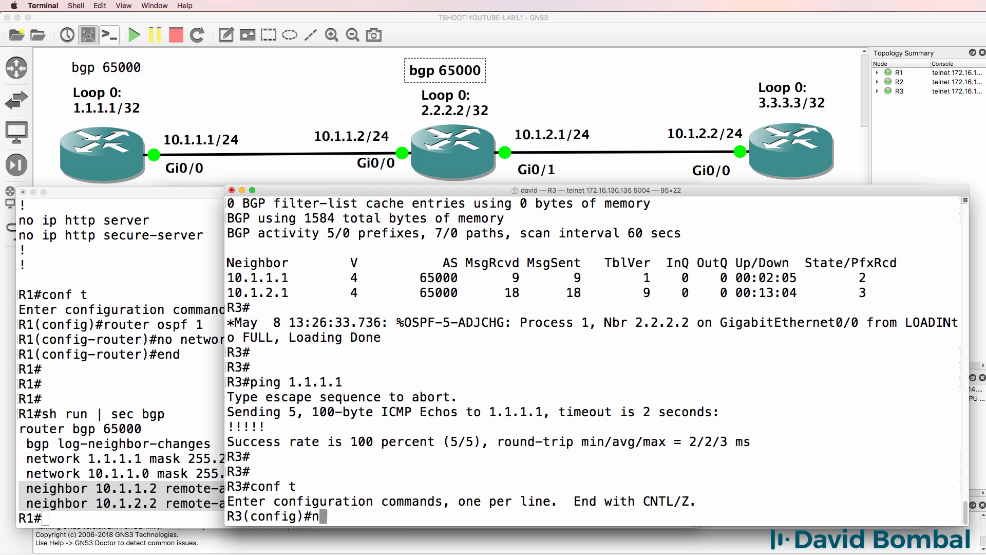
pyautogui.write('o oruter')
pyautogui.press('BackSpace')
pyautogui.press('BackSpace')
pyautogui.press('BackSpace')
pyautogui.press('BackSpace')
pyautogui.press('BackSpace')
pyautogui.press('BackSpace')
pyautogui.press('BackSpace')
pyautogui.write('router ospf 1')
pyautogui.press('Return')
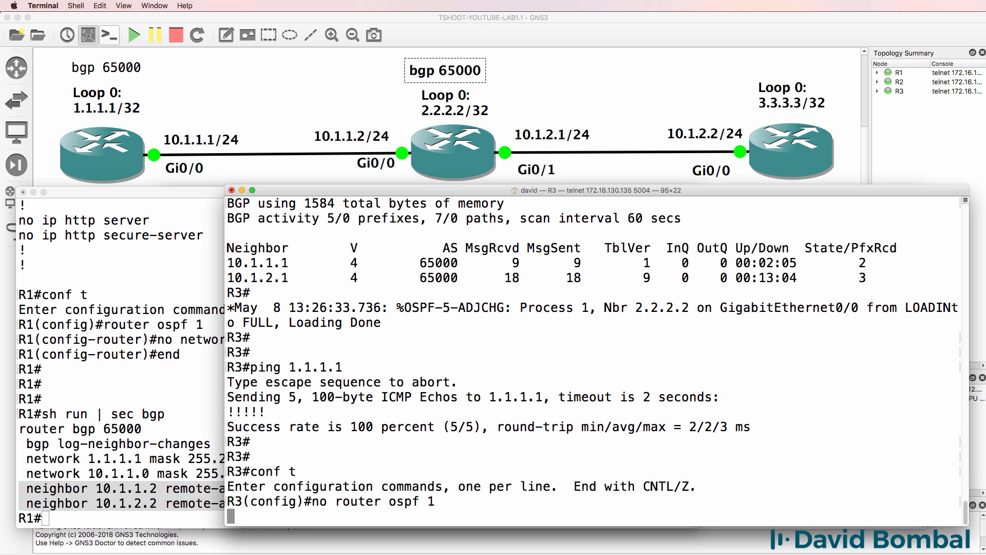
# Recreate OSPF process 1 on R3 by recalling the previous command and reducing it to "router ospf 1"
pyautogui.press('Up')
pyautogui.hotkey('ctrl', 'a')
pyautogui.press('Delete')
pyautogui.press('Delete')
pyautogui.hotkey('ctrl', 'd')
pyautogui.hotkey('ctrl', 'd')
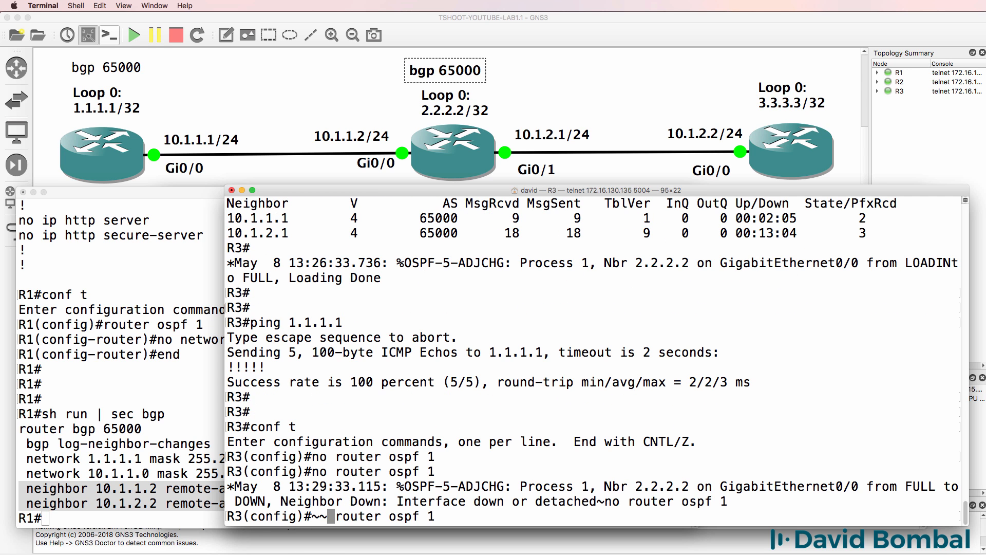
pyautogui.press('BackSpace')
pyautogui.press('BackSpace')
pyautogui.press('Return')
# Enable OSPF only on R3's Gi0/0 address with "network 10.1.2.2 0.0.0.0 area 0" and leave configuration mode
pyautogui.write('netw')
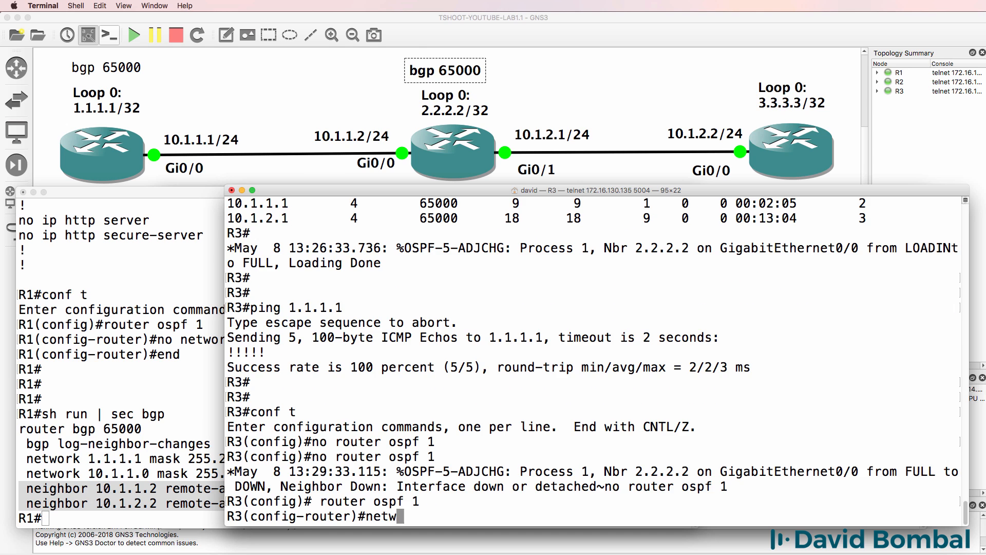
pyautogui.press('Tab')
pyautogui.write('10.1.2')
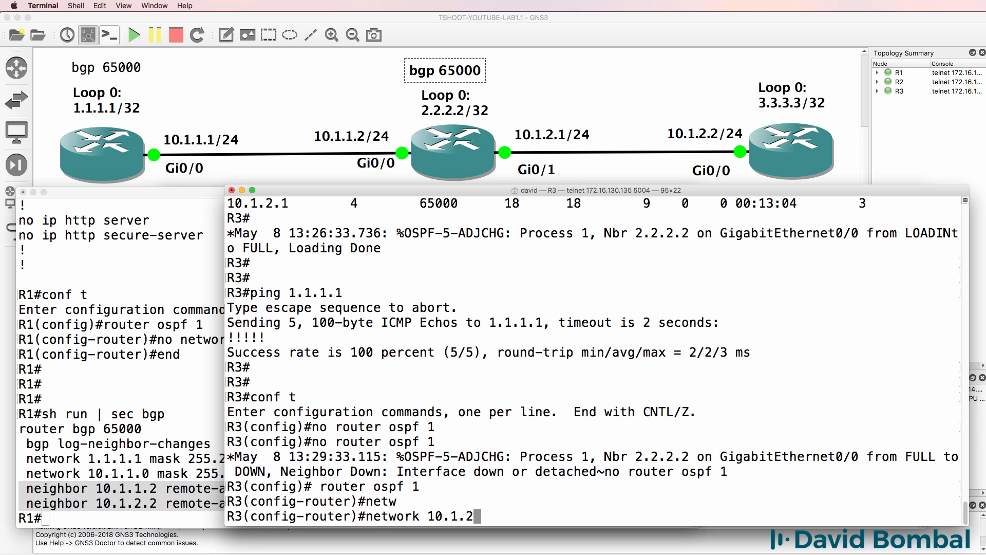
pyautogui.write('.2 0.0.0.0 area 0')
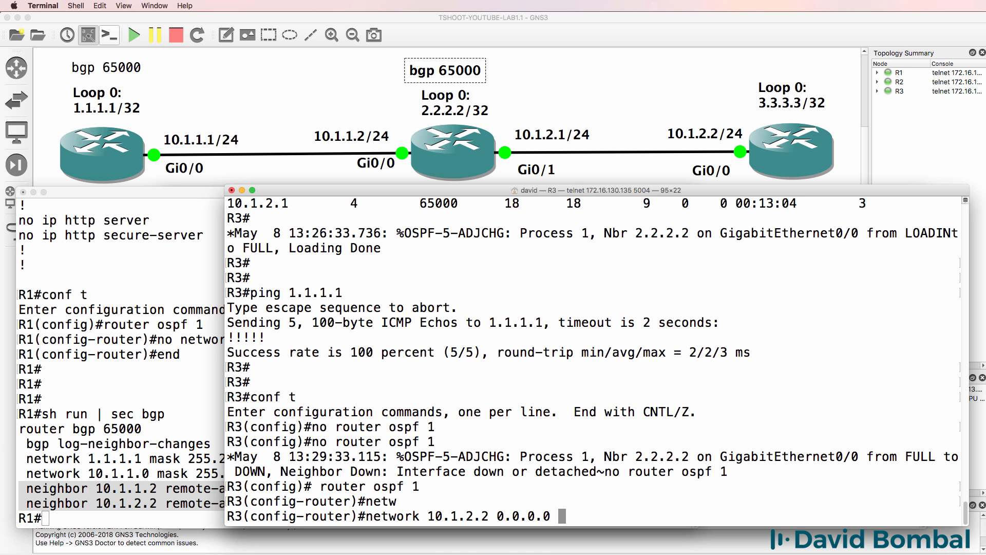
pyautogui.press('Return')
pyautogui.write('end')
pyautogui.press('Return')
pyautogui.press('Return')
pyautogui.press('Return')
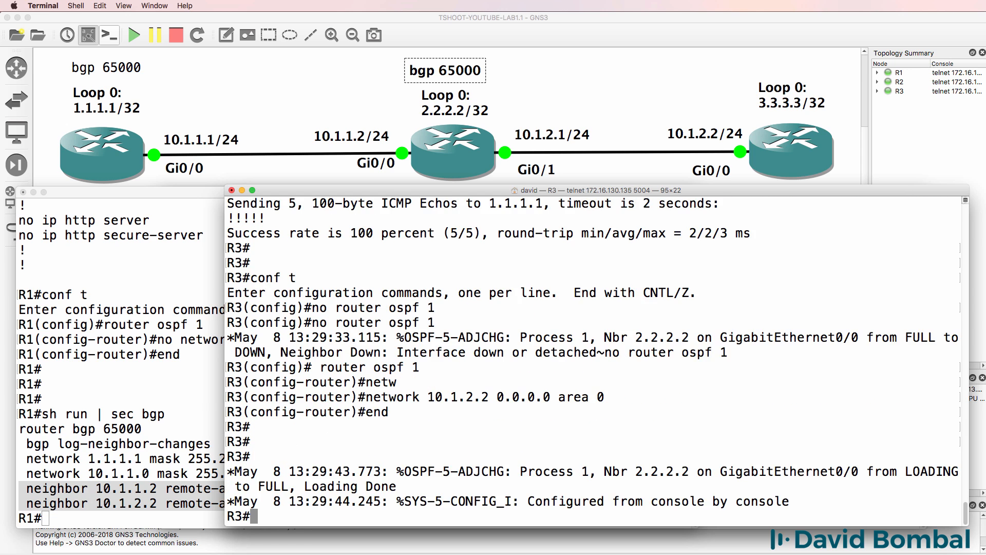
# Display R3's BGP neighbor summary with "sh ip bgp sum"
pyautogui.press('Return')
pyautogui.press('Return')
pyautogui.write('sh ip ')
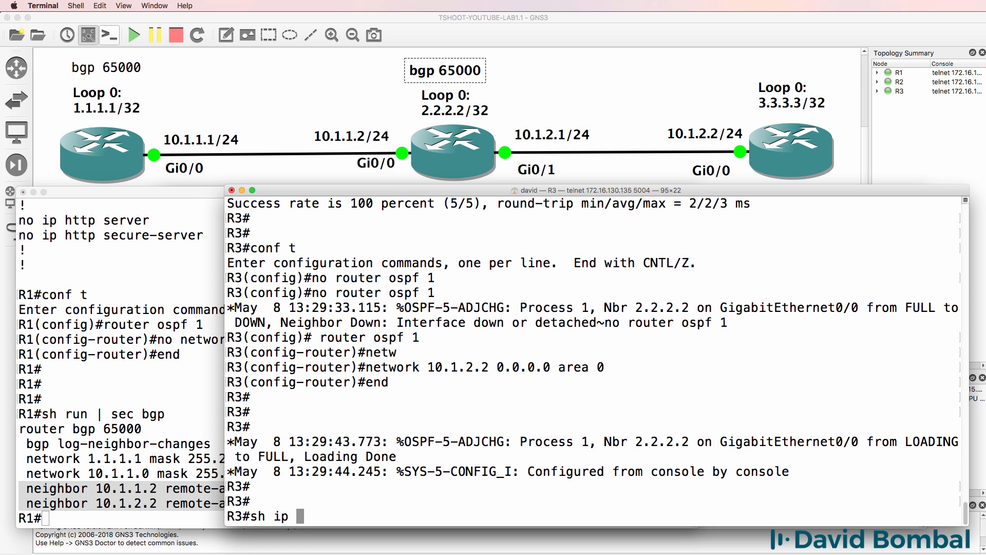
pyautogui.write('bgp sum')
pyautogui.press('Return')
# Ping 10.1.1.1 from R3 and display the BGP neighbor summary again
pyautogui.write('ping 101..1')
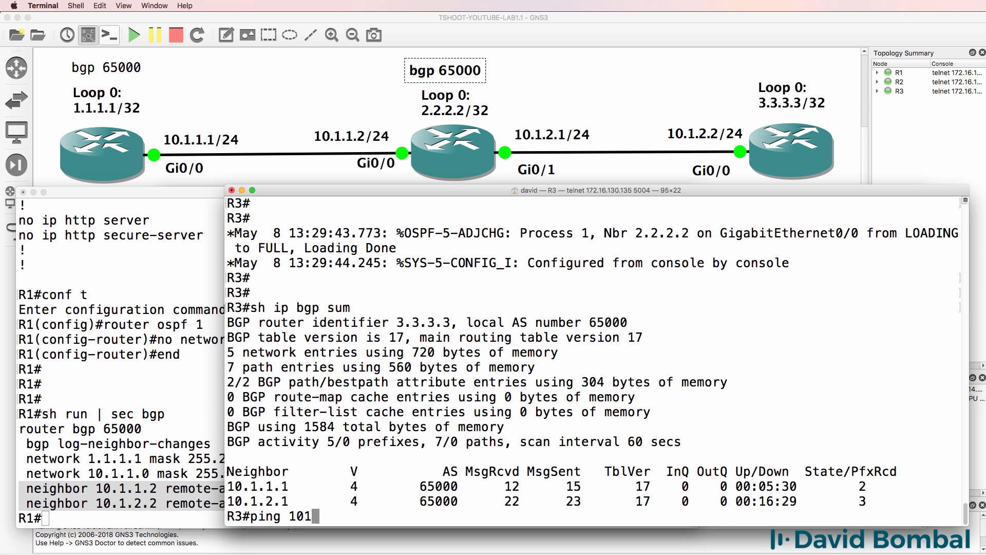
pyautogui.press('BackSpace')
pyautogui.press('BackSpace')
pyautogui.press('BackSpace')
pyautogui.press('BackSpace')
pyautogui.write('.1.1.1')
pyautogui.press('Return')
pyautogui.press('Up')
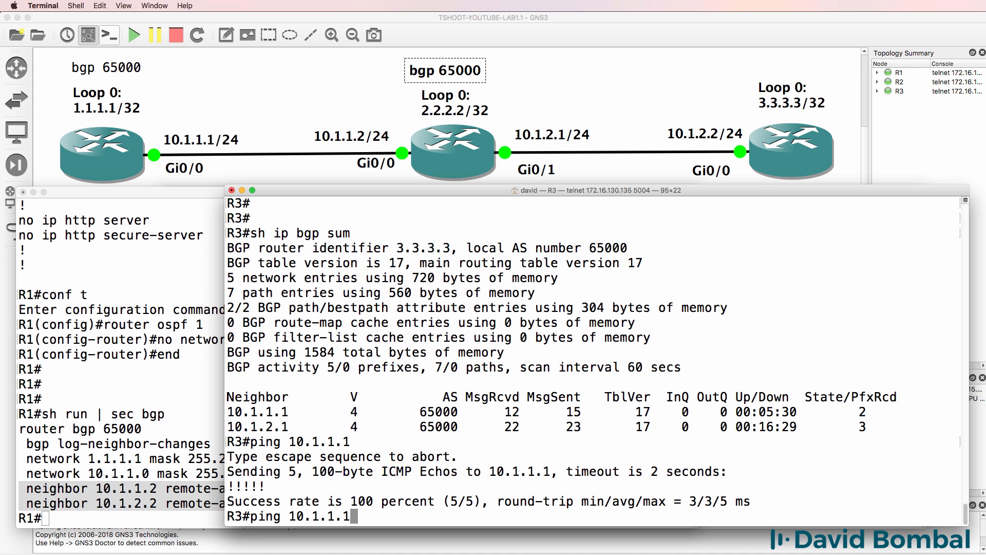
pyautogui.press('Up')
pyautogui.press('Return')
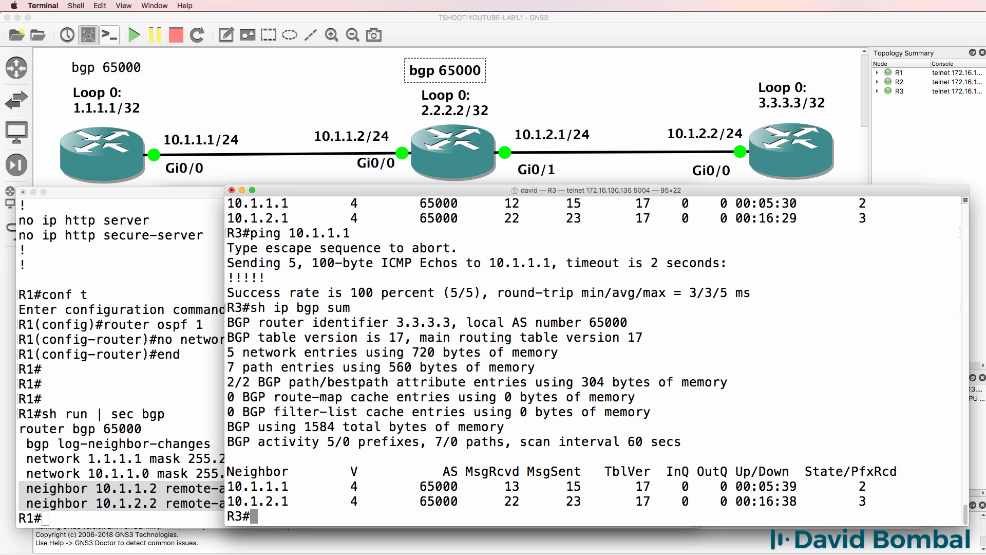
# Switch to the R1 console, display the routing table with "sh ip route" and highlight the 3.3.3.3 route
pyautogui.click(112, 299)
pyautogui.press('Return')
pyautogui.press('Return')
pyautogui.write('h')
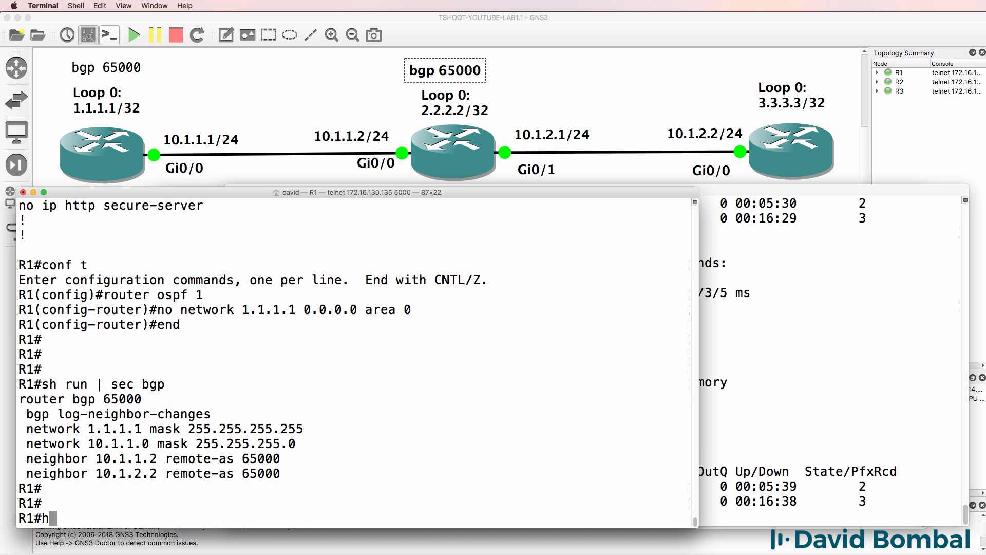
pyautogui.press('BackSpace')
pyautogui.write('sh ip route')
pyautogui.press('Return')
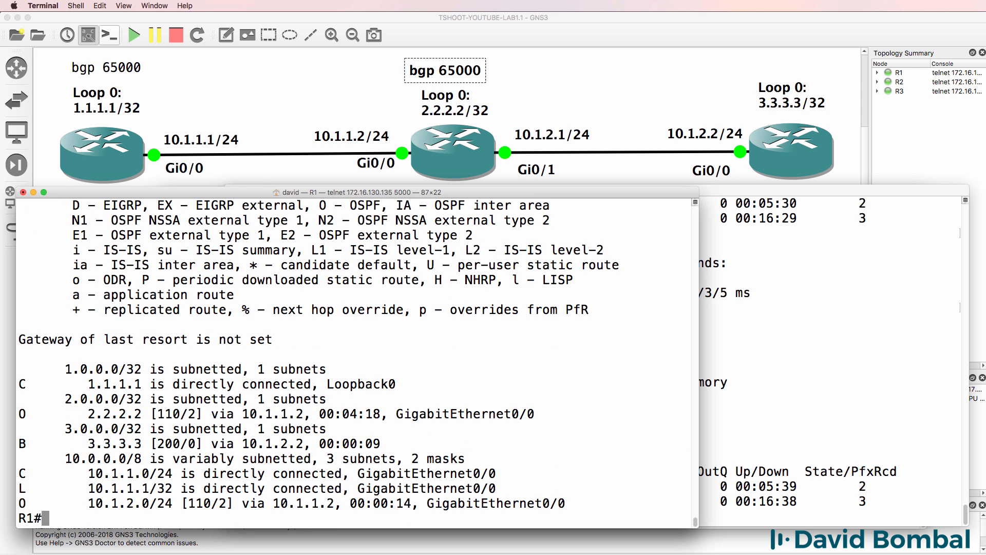
pyautogui.moveTo(392, 445); pyautogui.dragTo(1, 430)
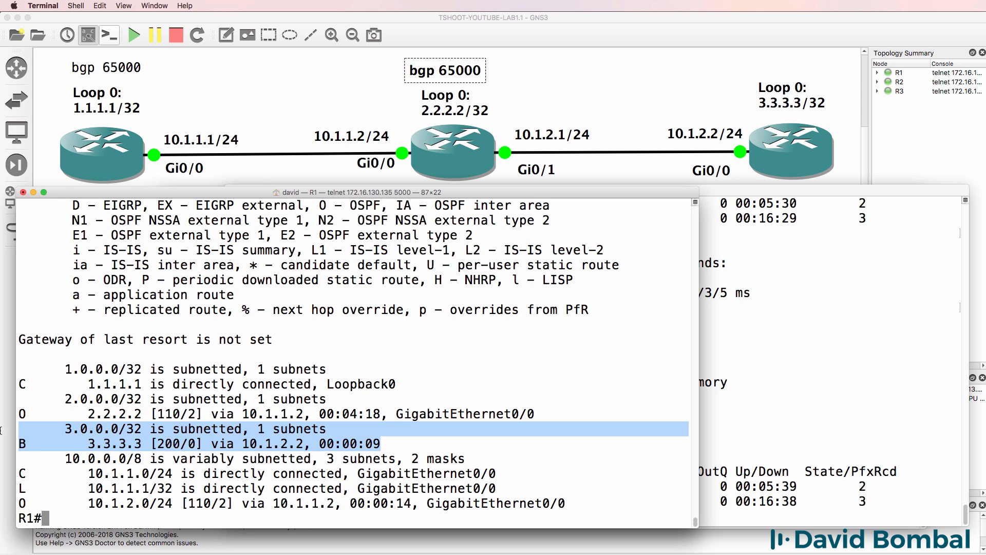
# Test loopback reachability by pinging 3.3.3.3 from R1 and 1.1.1.1 from R3
pyautogui.write('ping 3.3.3.3')
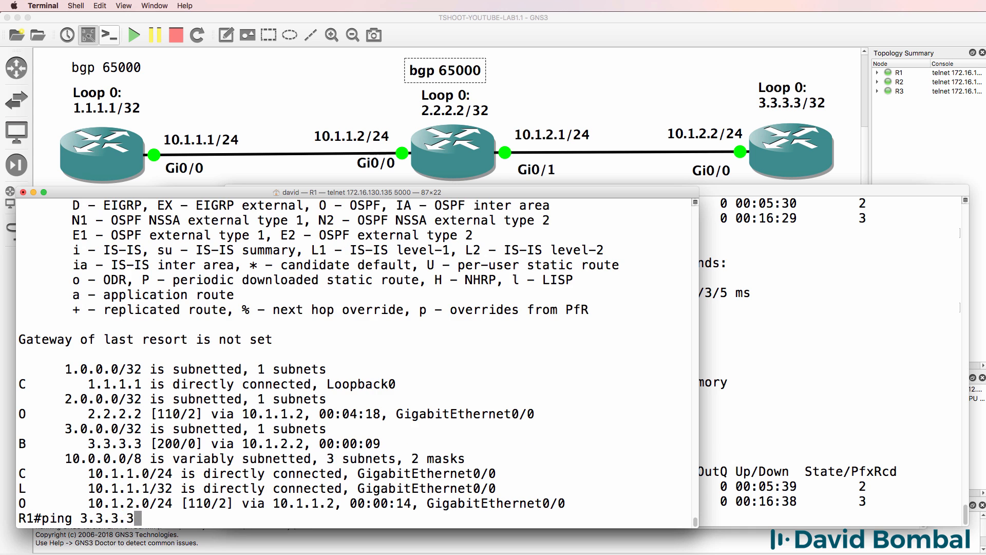
pyautogui.press('Return')
pyautogui.click(786, 261)
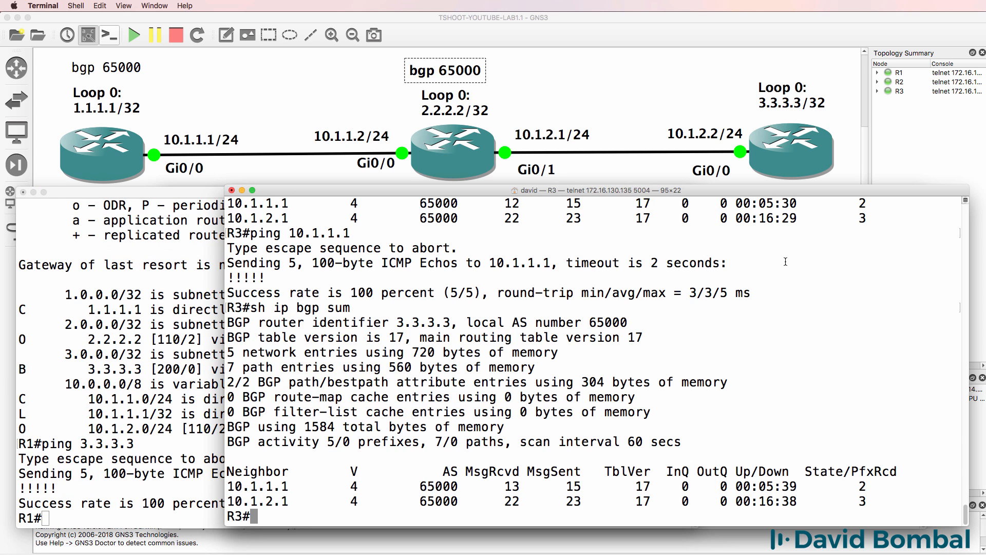
pyautogui.write('ping 1.1.1.1')
pyautogui.press('Return')
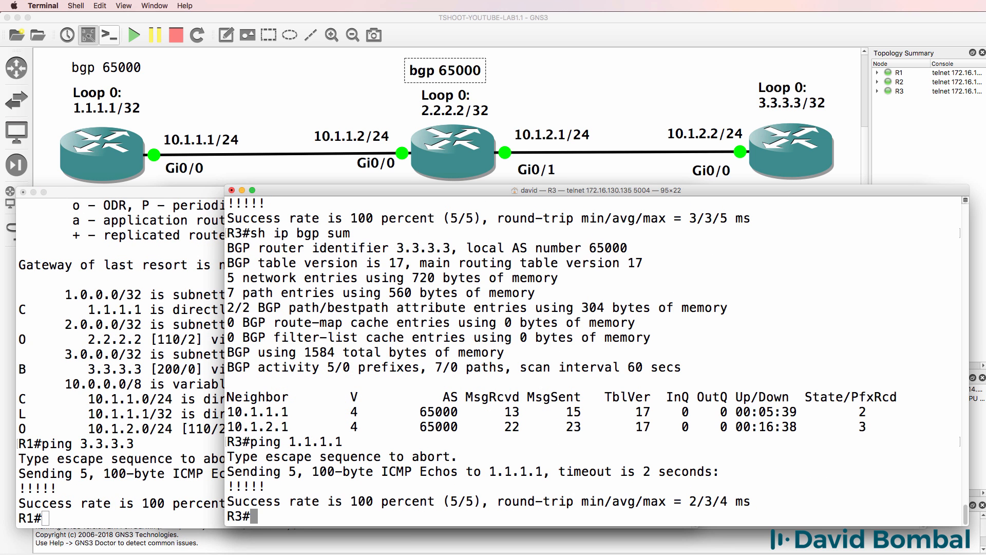
# Display R3's BGP table with "sh ip bgp" and its routing table with "sh ip route", highlighting the 1.1.1.1 entry in each
pyautogui.write('sh ip bgp')
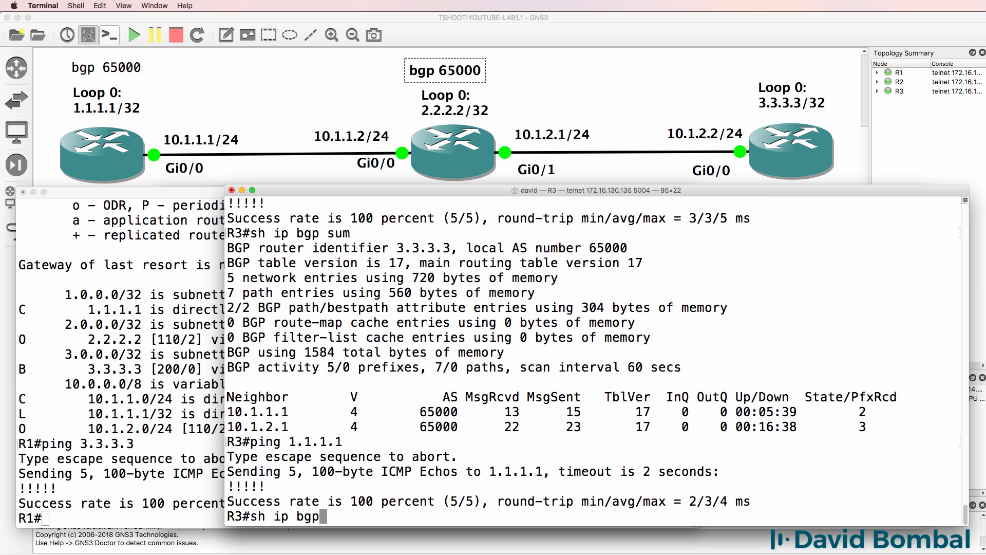
pyautogui.press('Return')
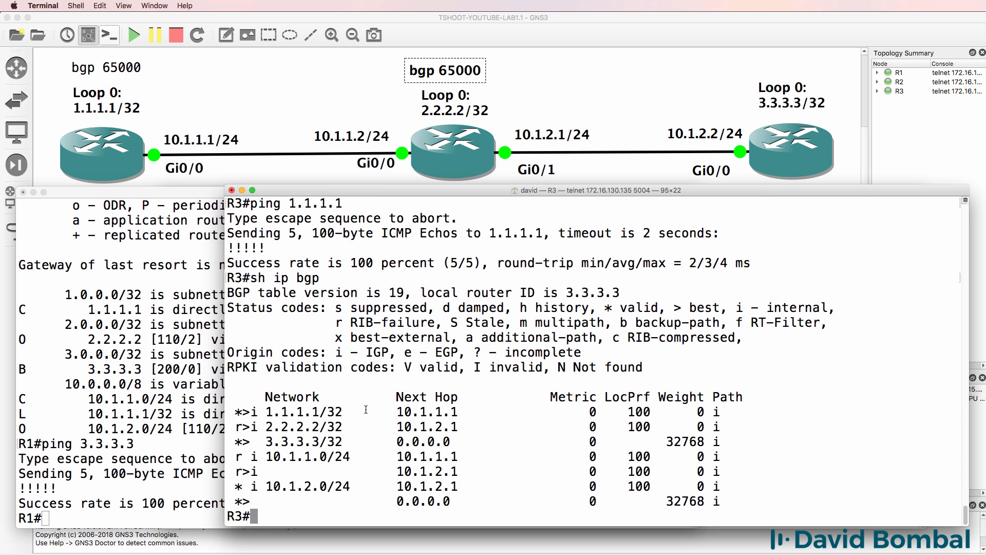
pyautogui.moveTo(368, 412); pyautogui.dragTo(246, 412)
pyautogui.write('sh ip route')
pyautogui.press('Return')
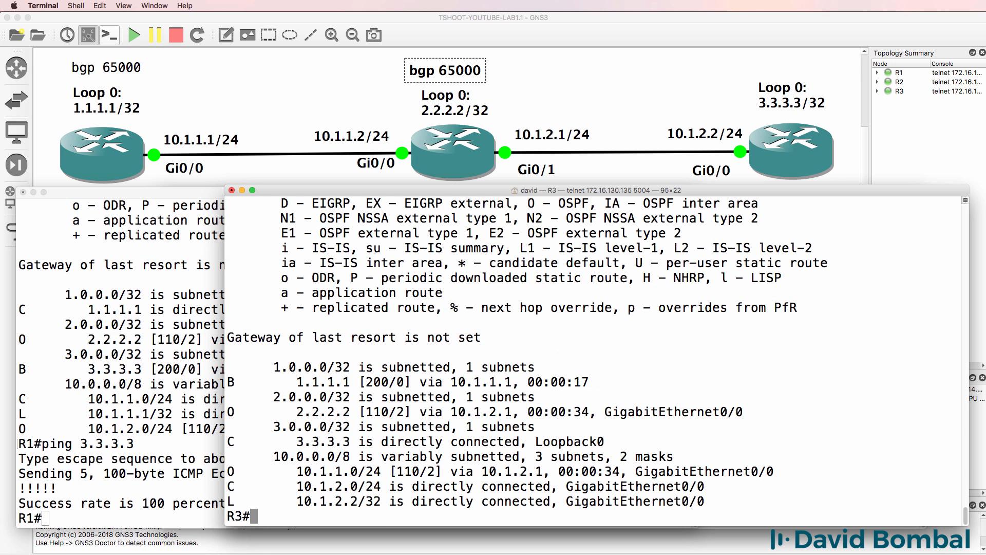
pyautogui.moveTo(571, 377); pyautogui.dragTo(268, 366)
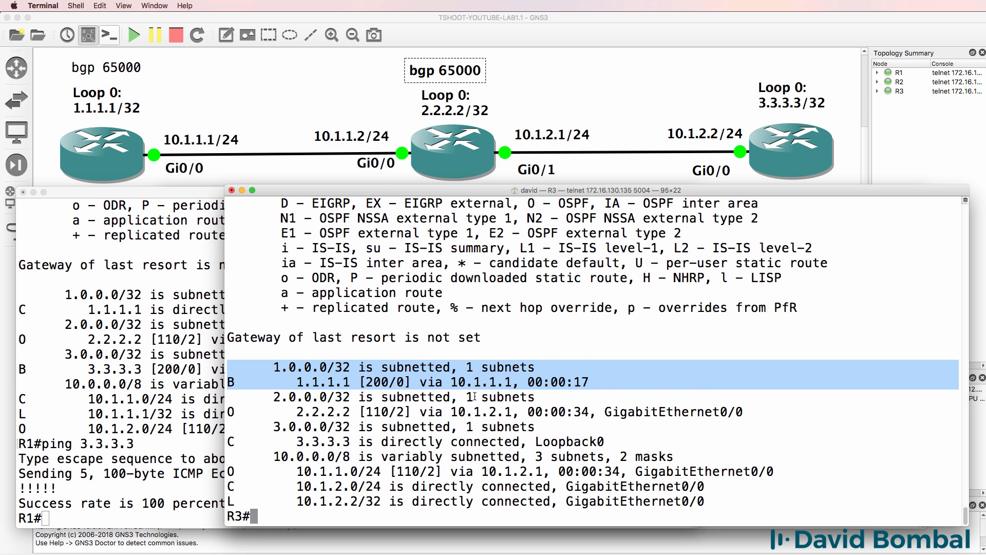
# Return to the R1 console and display its routing table twice with "sh ip rou" and "sh ip route"
pyautogui.click(127, 395)
pyautogui.write('sh ip rou')
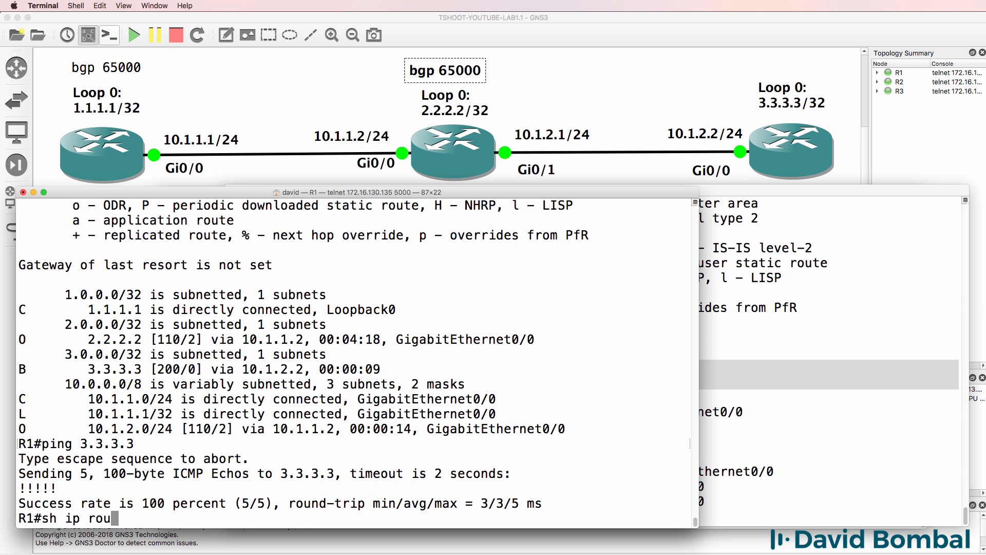
pyautogui.press('Return')
pyautogui.write('sh ip route')
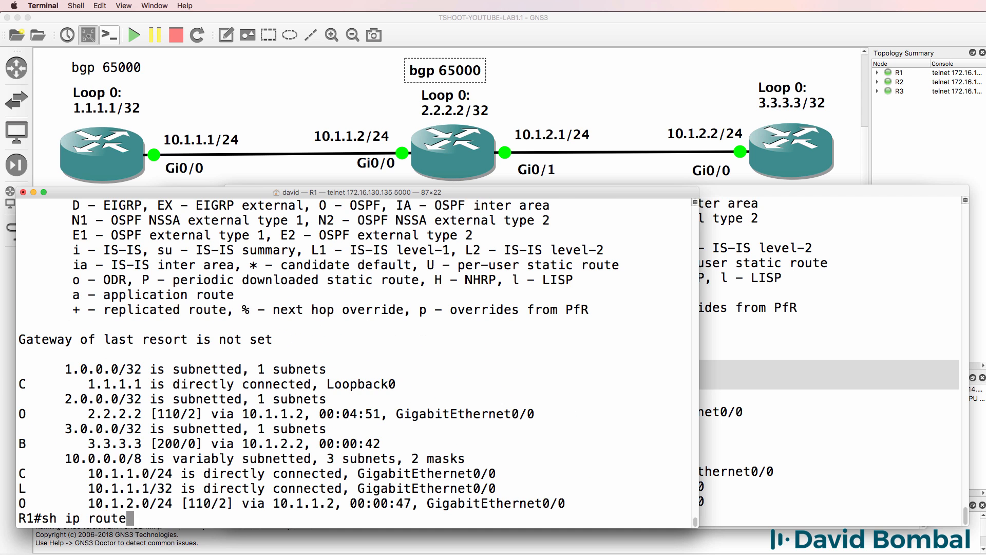
pyautogui.press('Return')
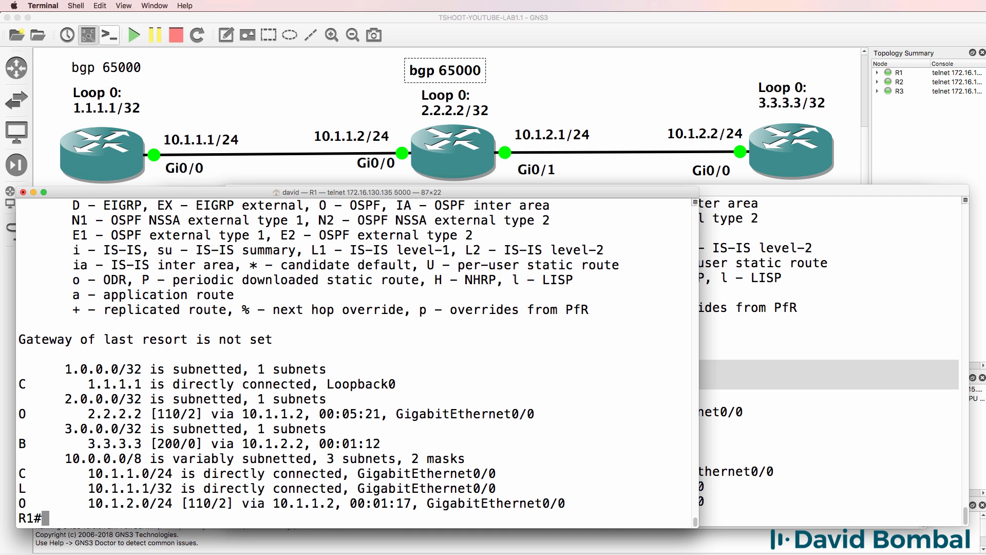
# Ping the loopbacks 3.3.3.3 and 2.2.2.2 from R1
pyautogui.write('ping 3.3.3')
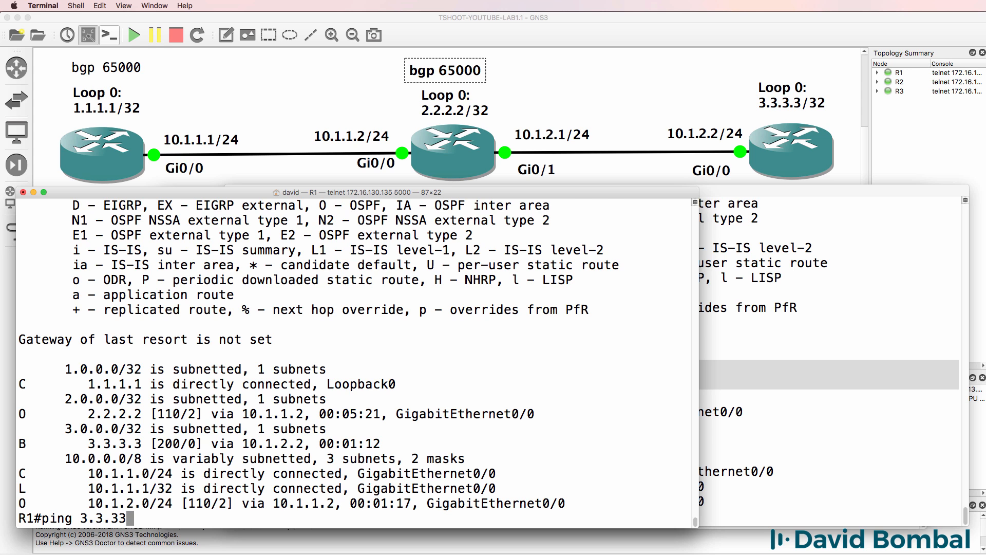
pyautogui.write('.3')
pyautogui.press('Return')
pyautogui.write('ping 3.')
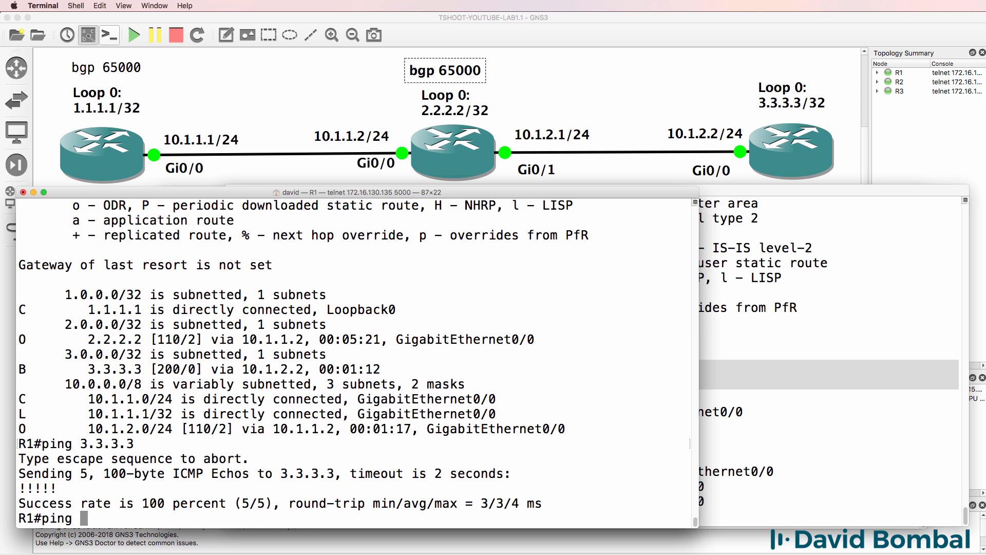
pyautogui.press('BackSpace')
pyautogui.press('BackSpace')
pyautogui.write('2.2.2.2')
pyautogui.press('Return')
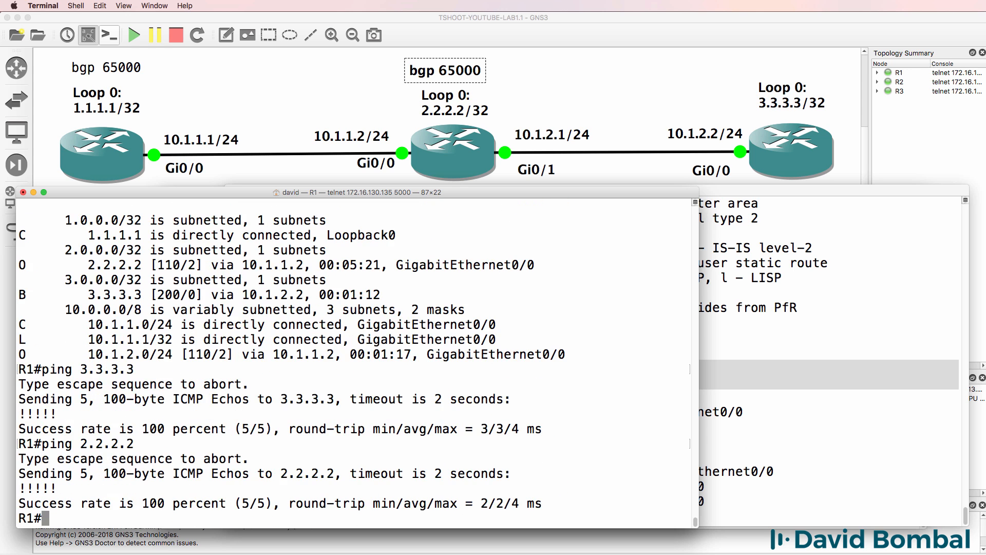
# Display R1's routing table and highlight the OSPF route to 2.2.2.2, followed by the BGP route to 3.3.3.3
pyautogui.write('sh ip route')
pyautogui.press('Return')
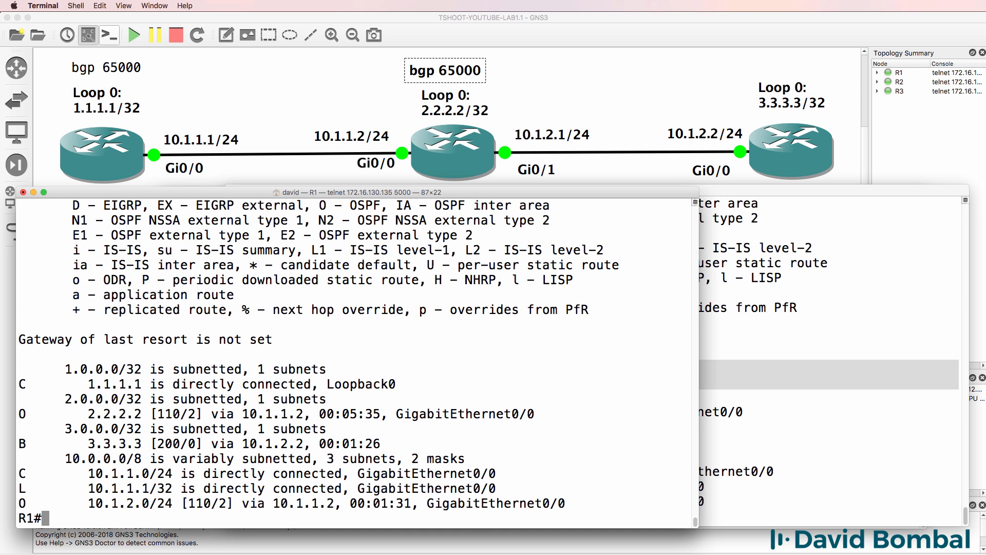
pyautogui.moveTo(21, 415); pyautogui.dragTo(549, 415)
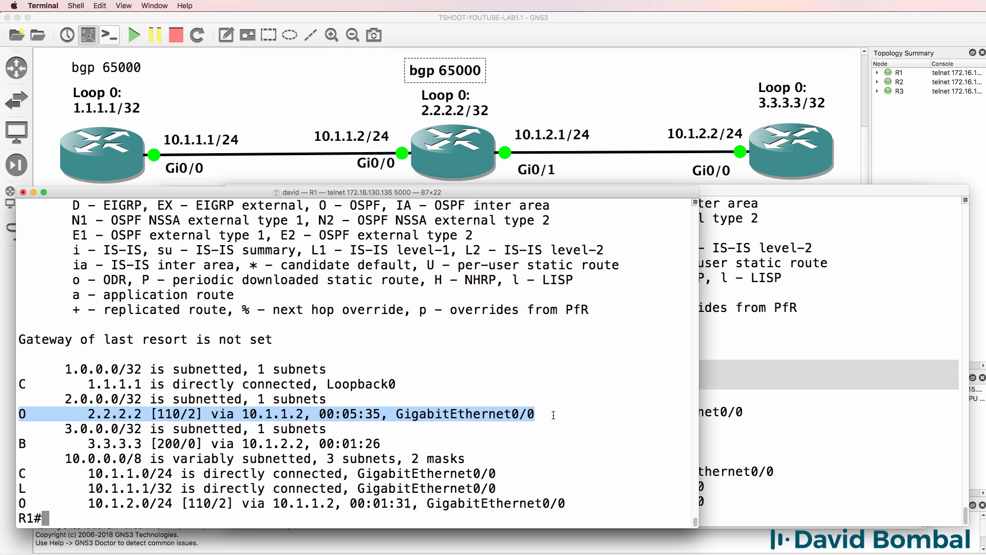
pyautogui.tripleClick(21, 445)
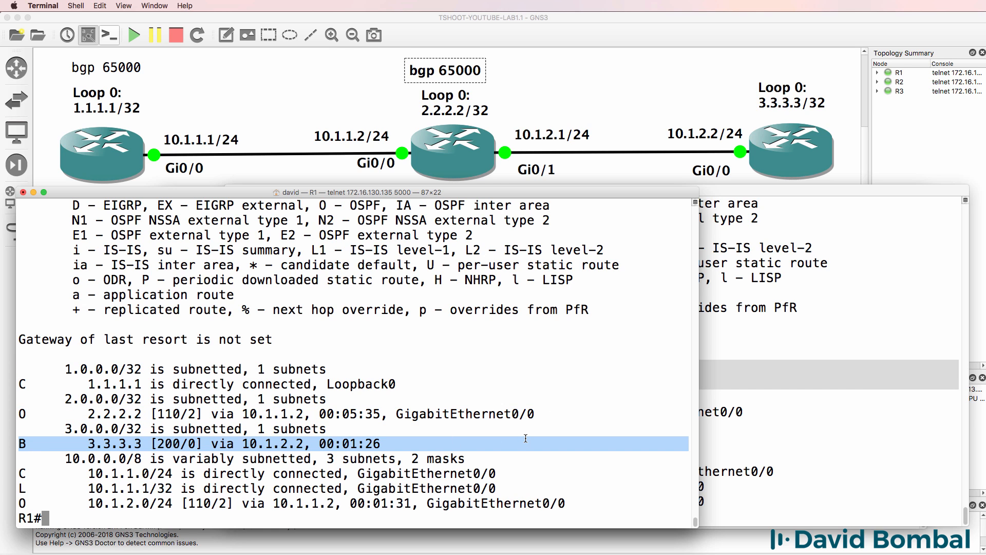
# Display R1's BGP table with "sh ip bgp" and highlight the 2.2.2.2/32 and 3.3.3.3/32 entries
pyautogui.write('sh ip bgp')
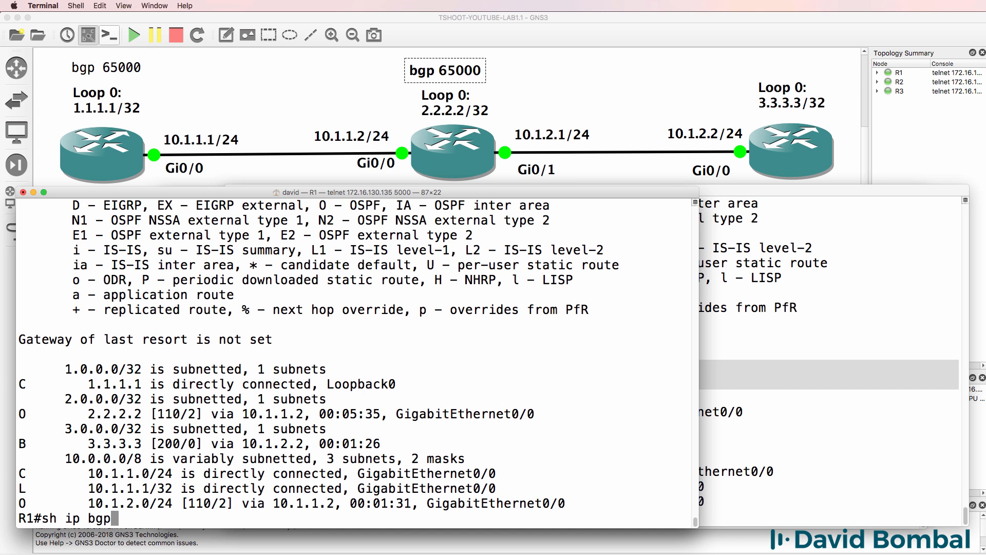
pyautogui.press('Return')
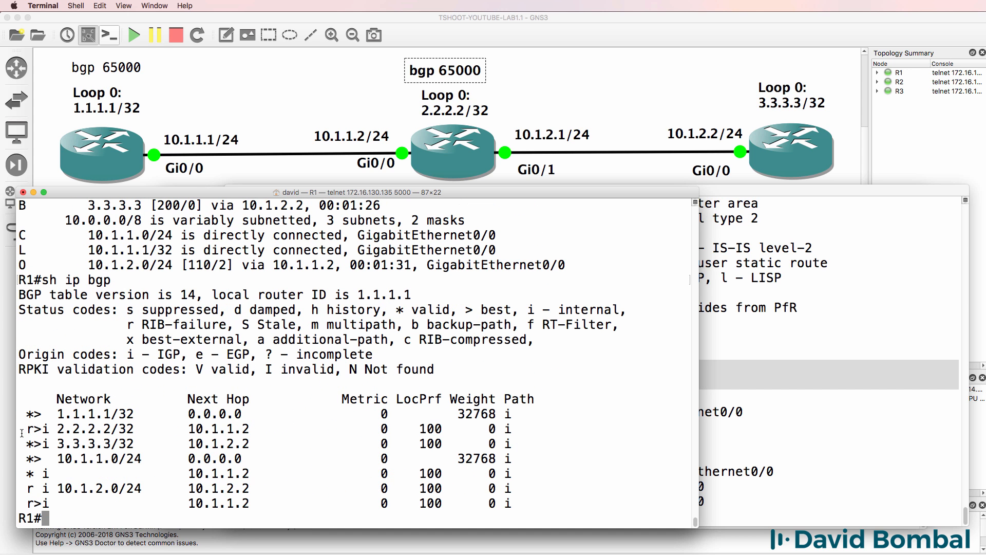
pyautogui.moveTo(21, 430); pyautogui.dragTo(551, 431)
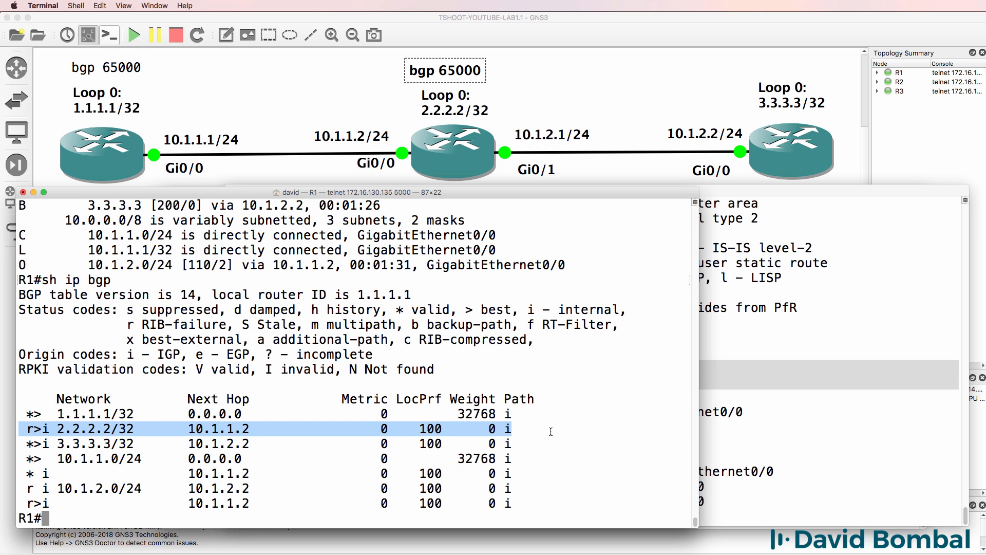
pyautogui.moveTo(21, 441); pyautogui.dragTo(569, 441)
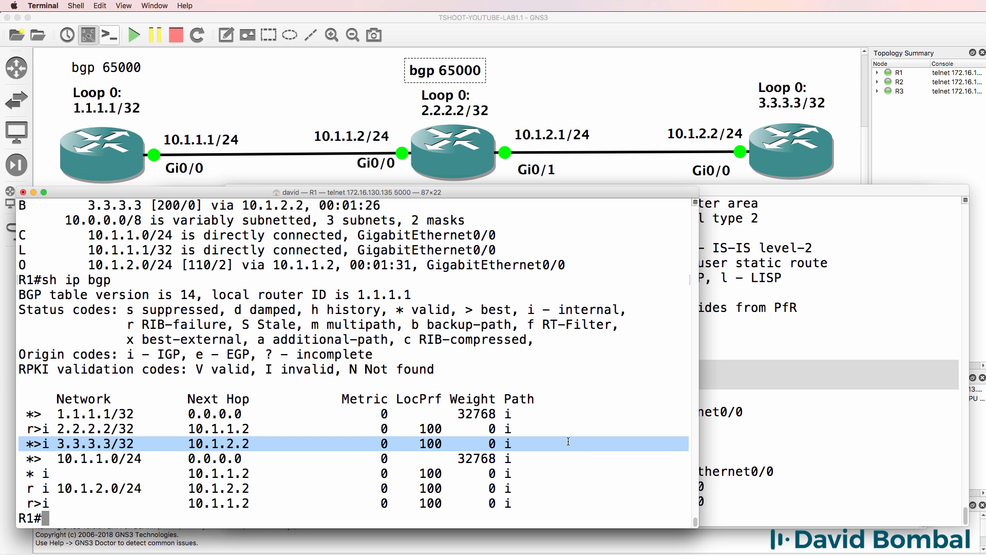
# Save the running configurations of R1 and R3 with "wr" on each console
pyautogui.write('wr')
pyautogui.press('Return')
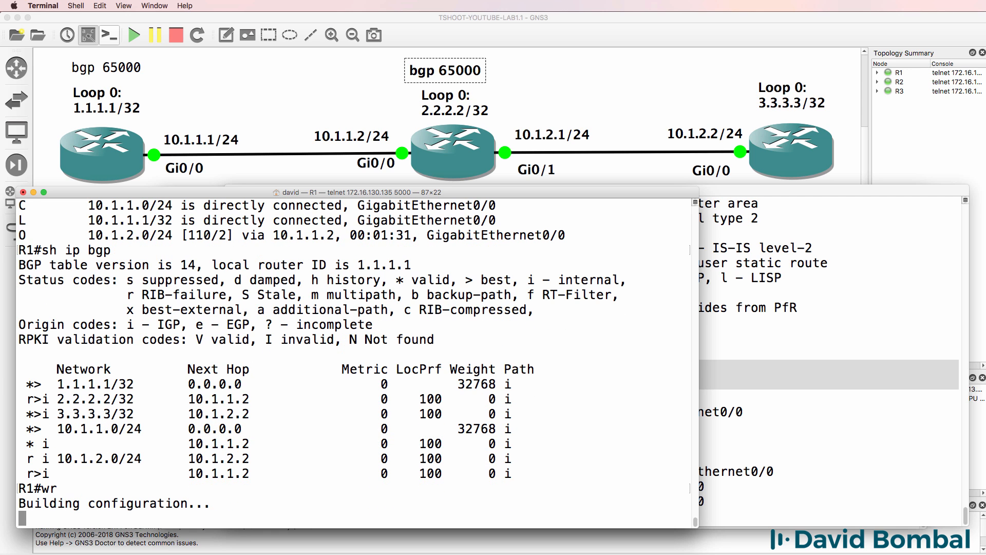
pyautogui.click(844, 327)
pyautogui.write('wr')
pyautogui.press('Return')
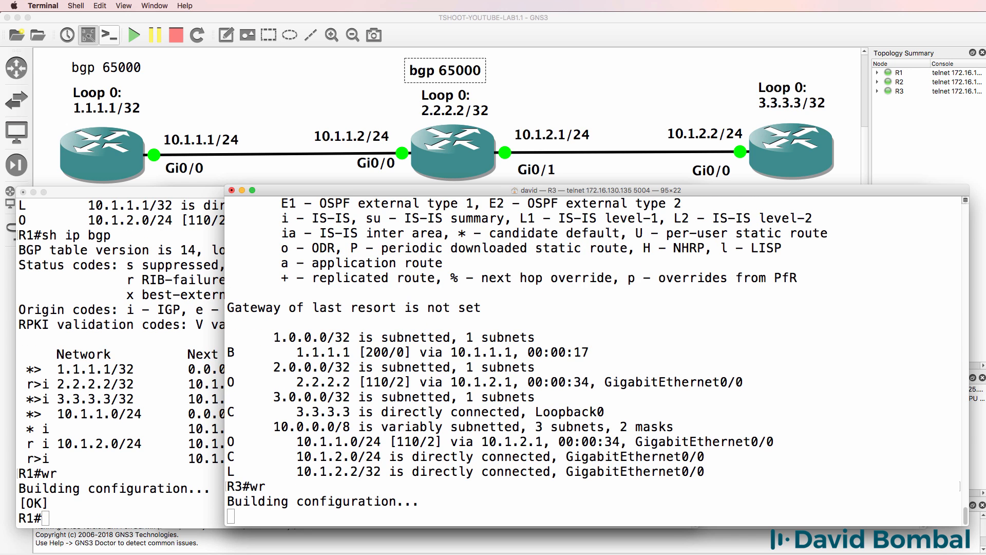
# Switch to the R2 console and save its running configuration with "wr"
pyautogui.press('super+grave')
pyautogui.press('Return')
pyautogui.write('wr')
pyautogui.press('Return')
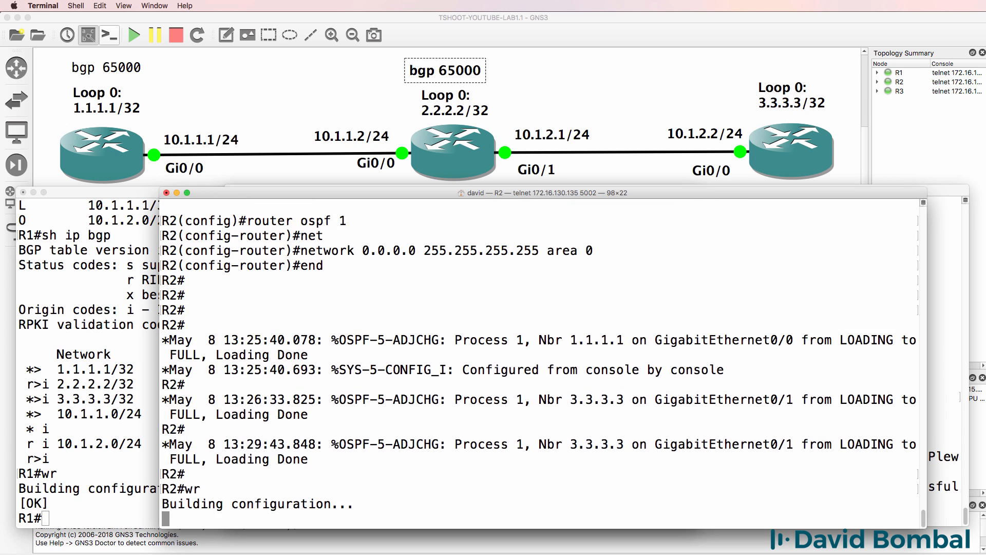